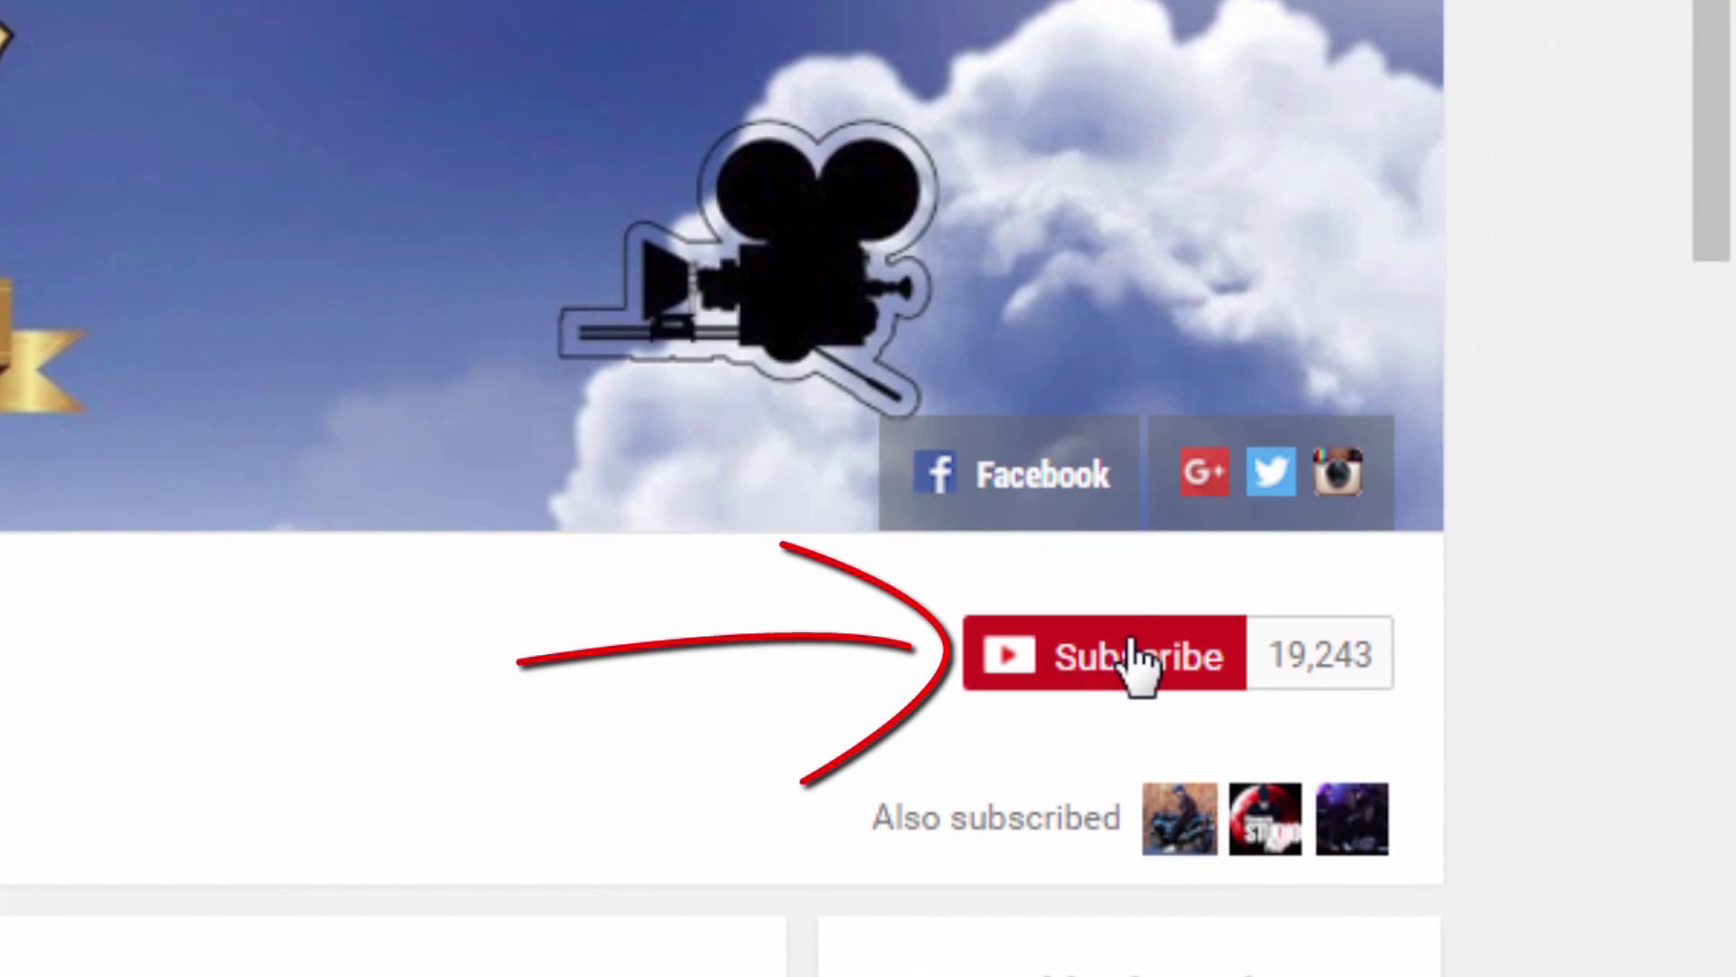
Subscribe to the PowerDirector University channel and enable all its notifications.
{"action": "left_click", "coordinate": [1135, 664]}
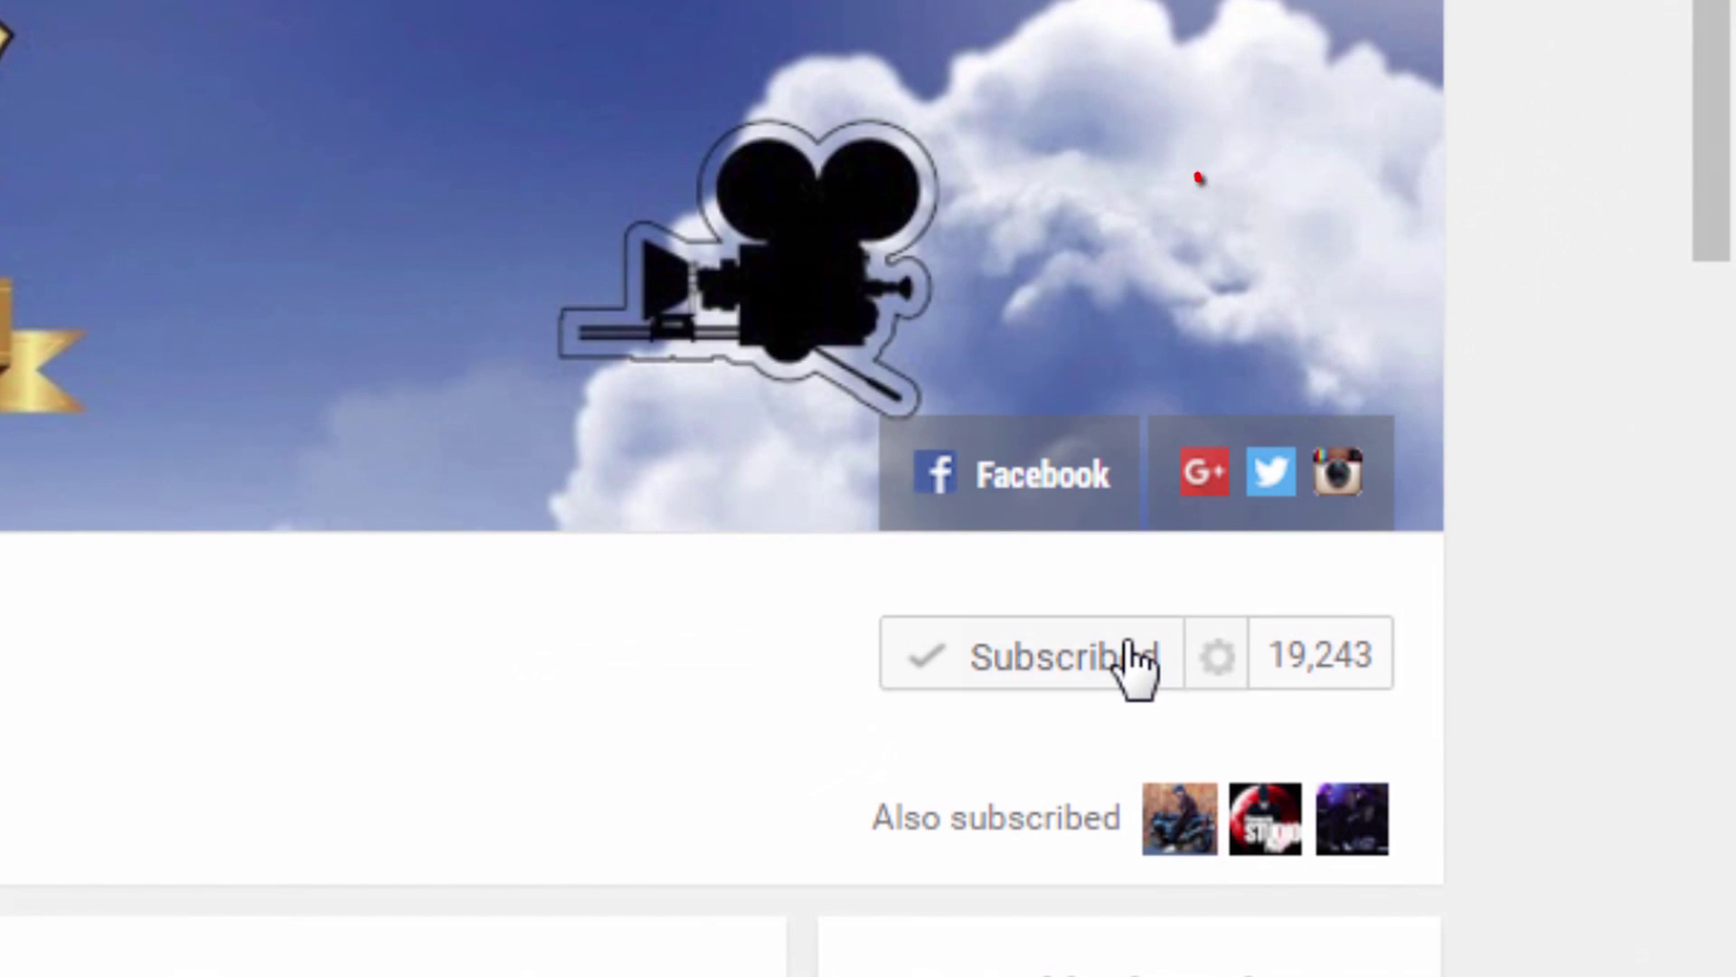
{"action": "left_click", "coordinate": [1226, 669]}
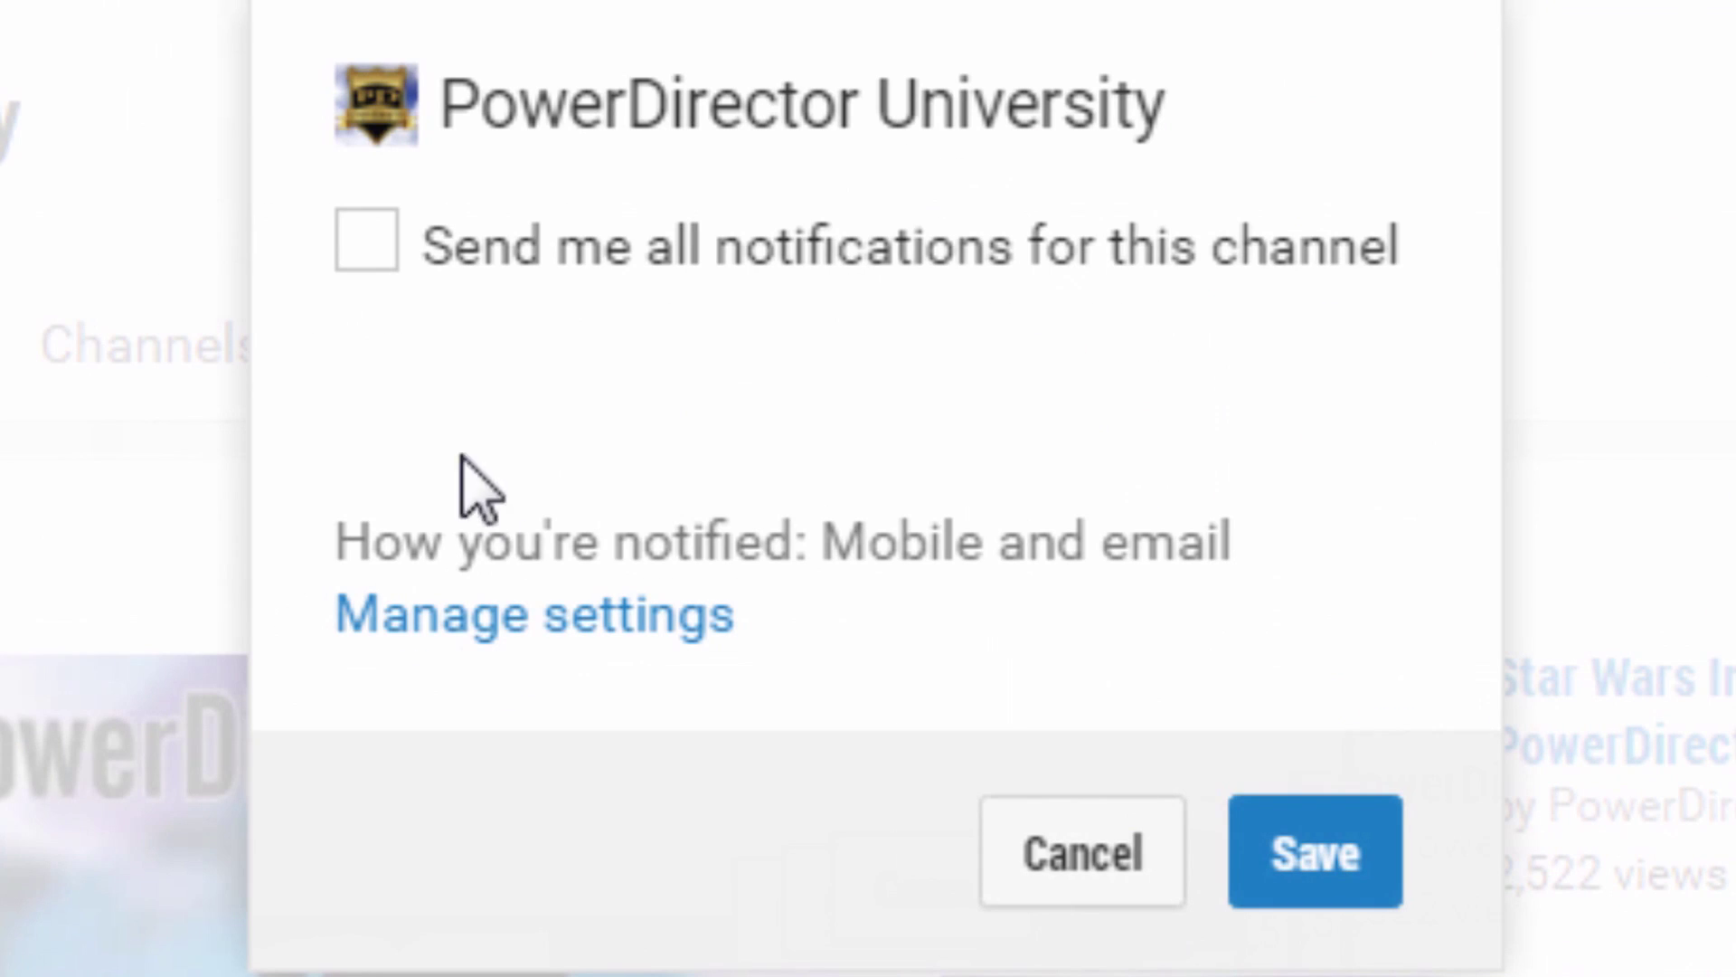
{"action": "left_click", "coordinate": [373, 255]}
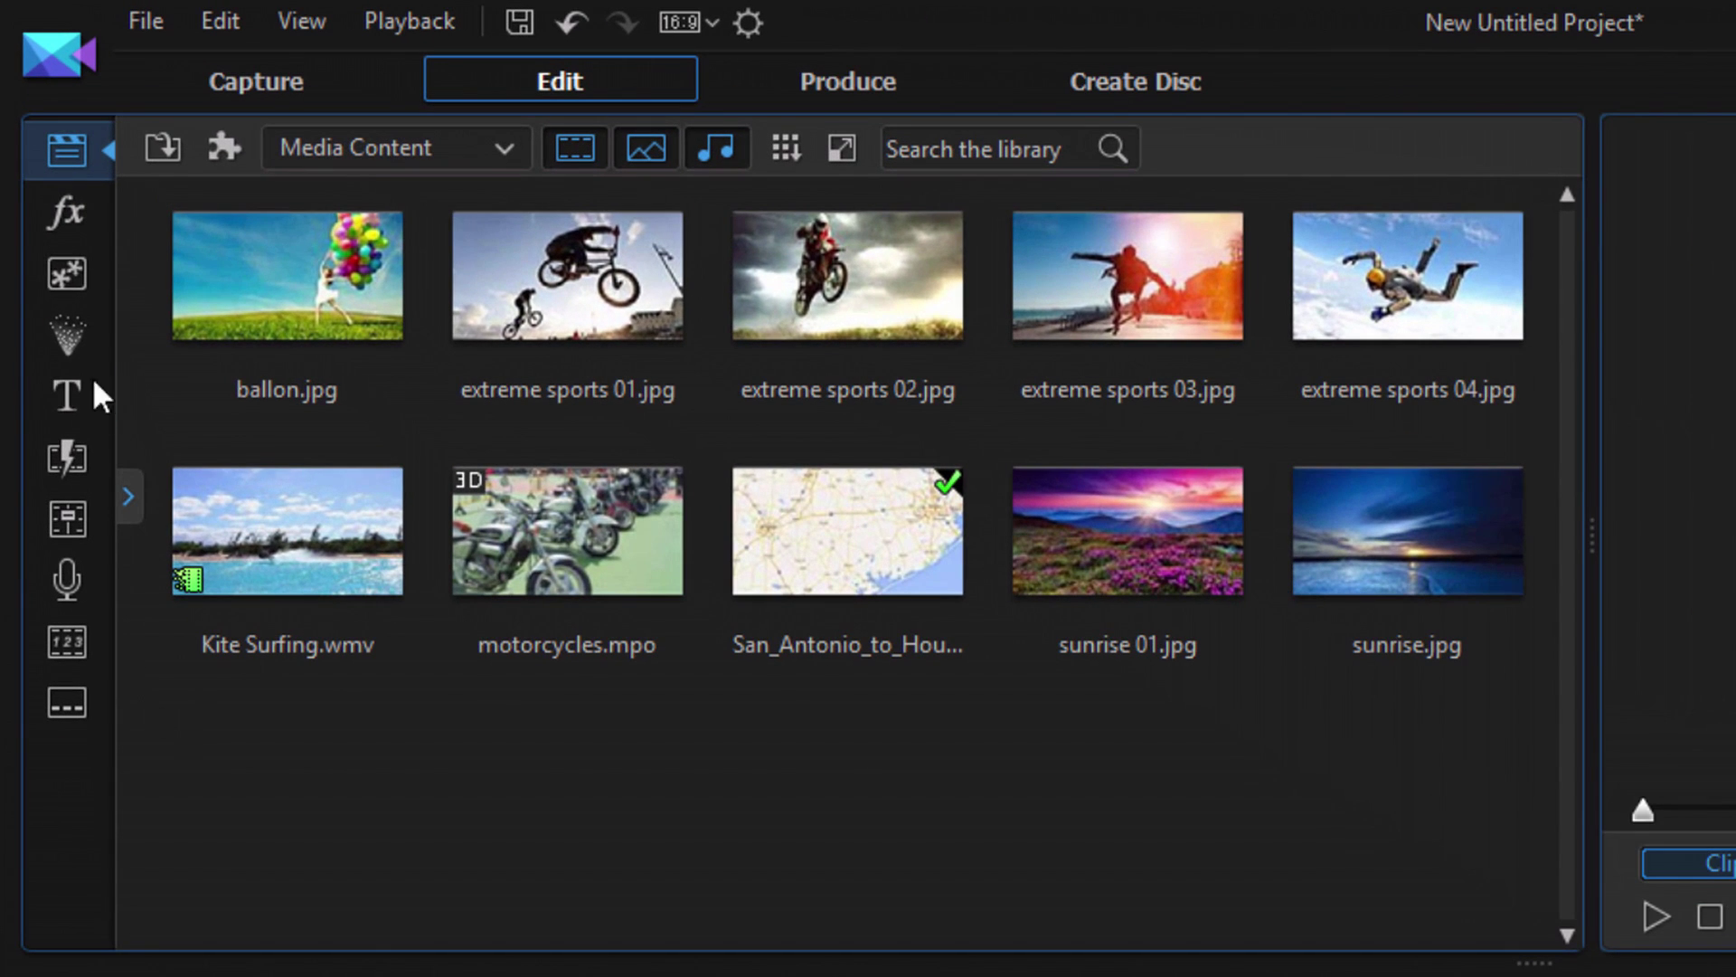
Show the PiP Objects library and start the Paint Designer over the map.
{"action": "left_click", "coordinate": [61, 275]}
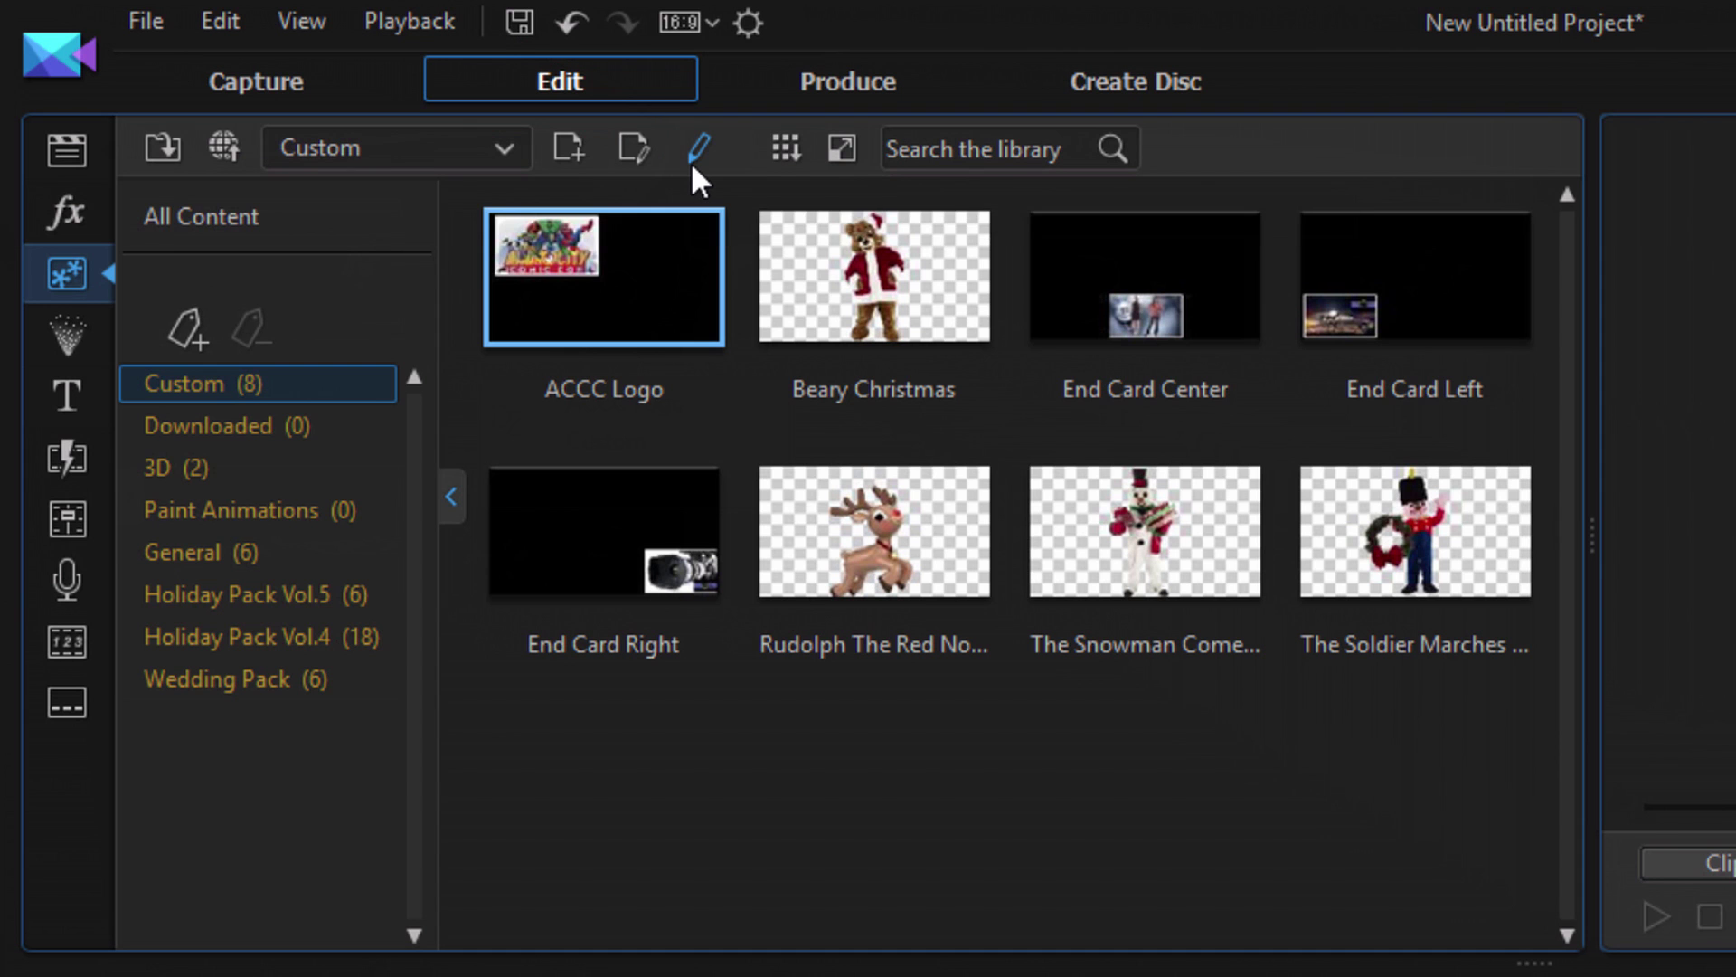
{"action": "left_click", "coordinate": [697, 154]}
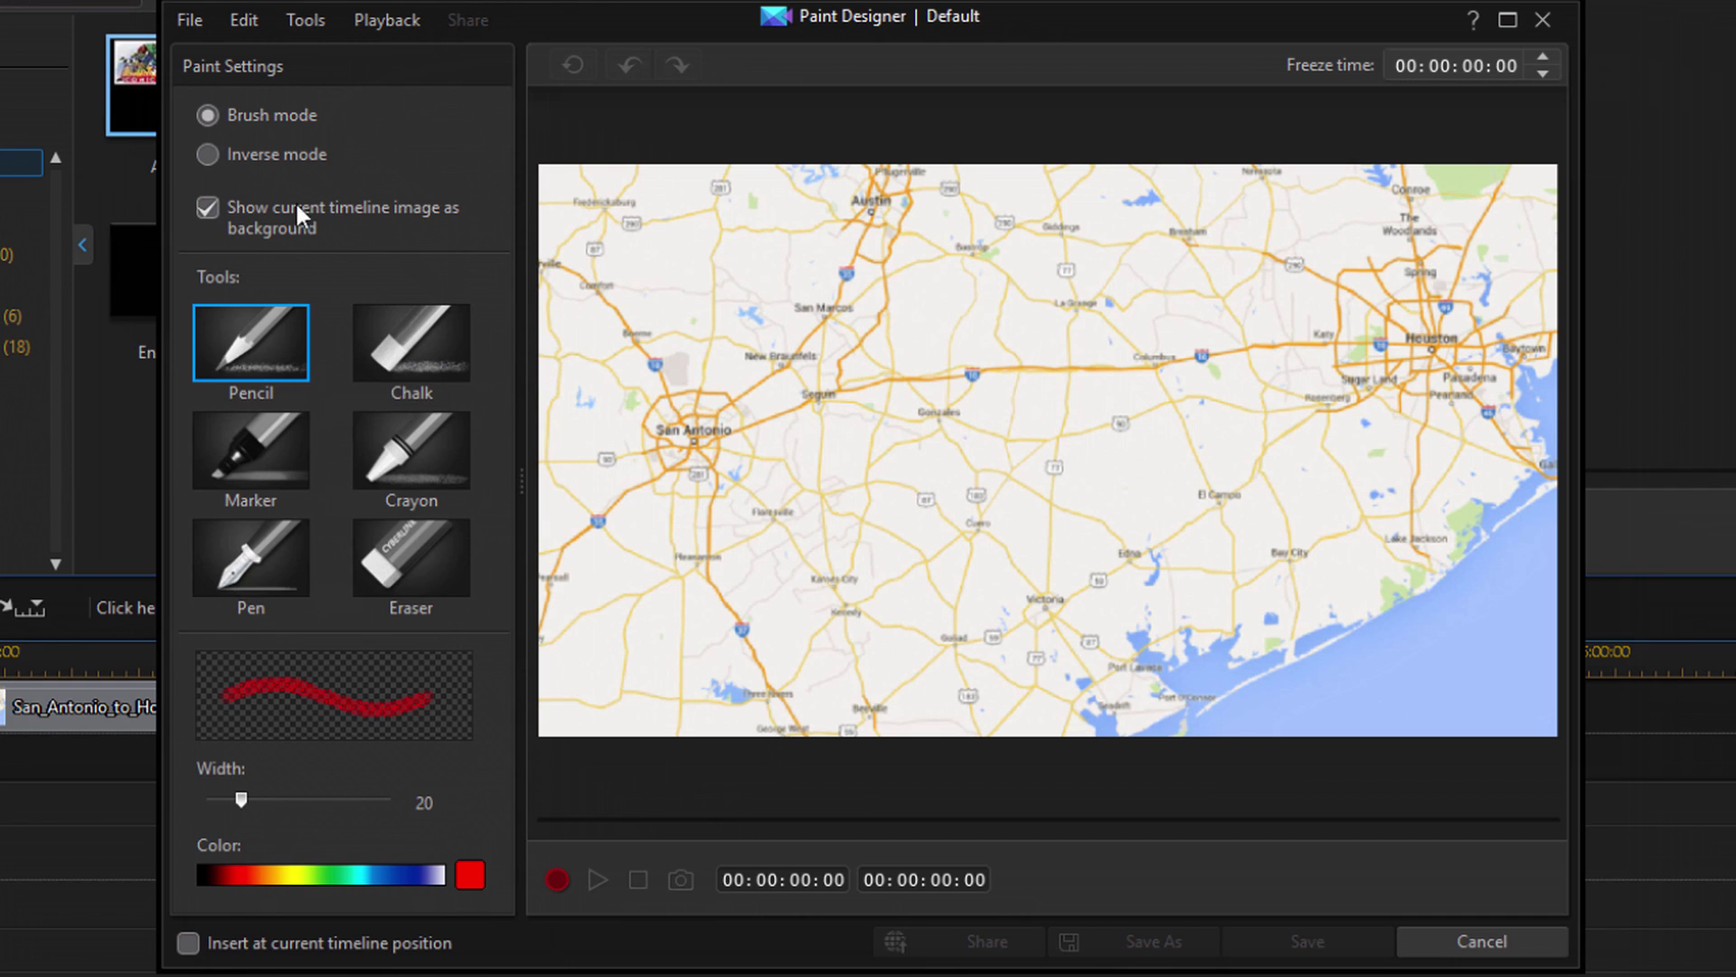
Set the Paint Designer to Inverse mode so red covers the map.
{"action": "left_click", "coordinate": [207, 156]}
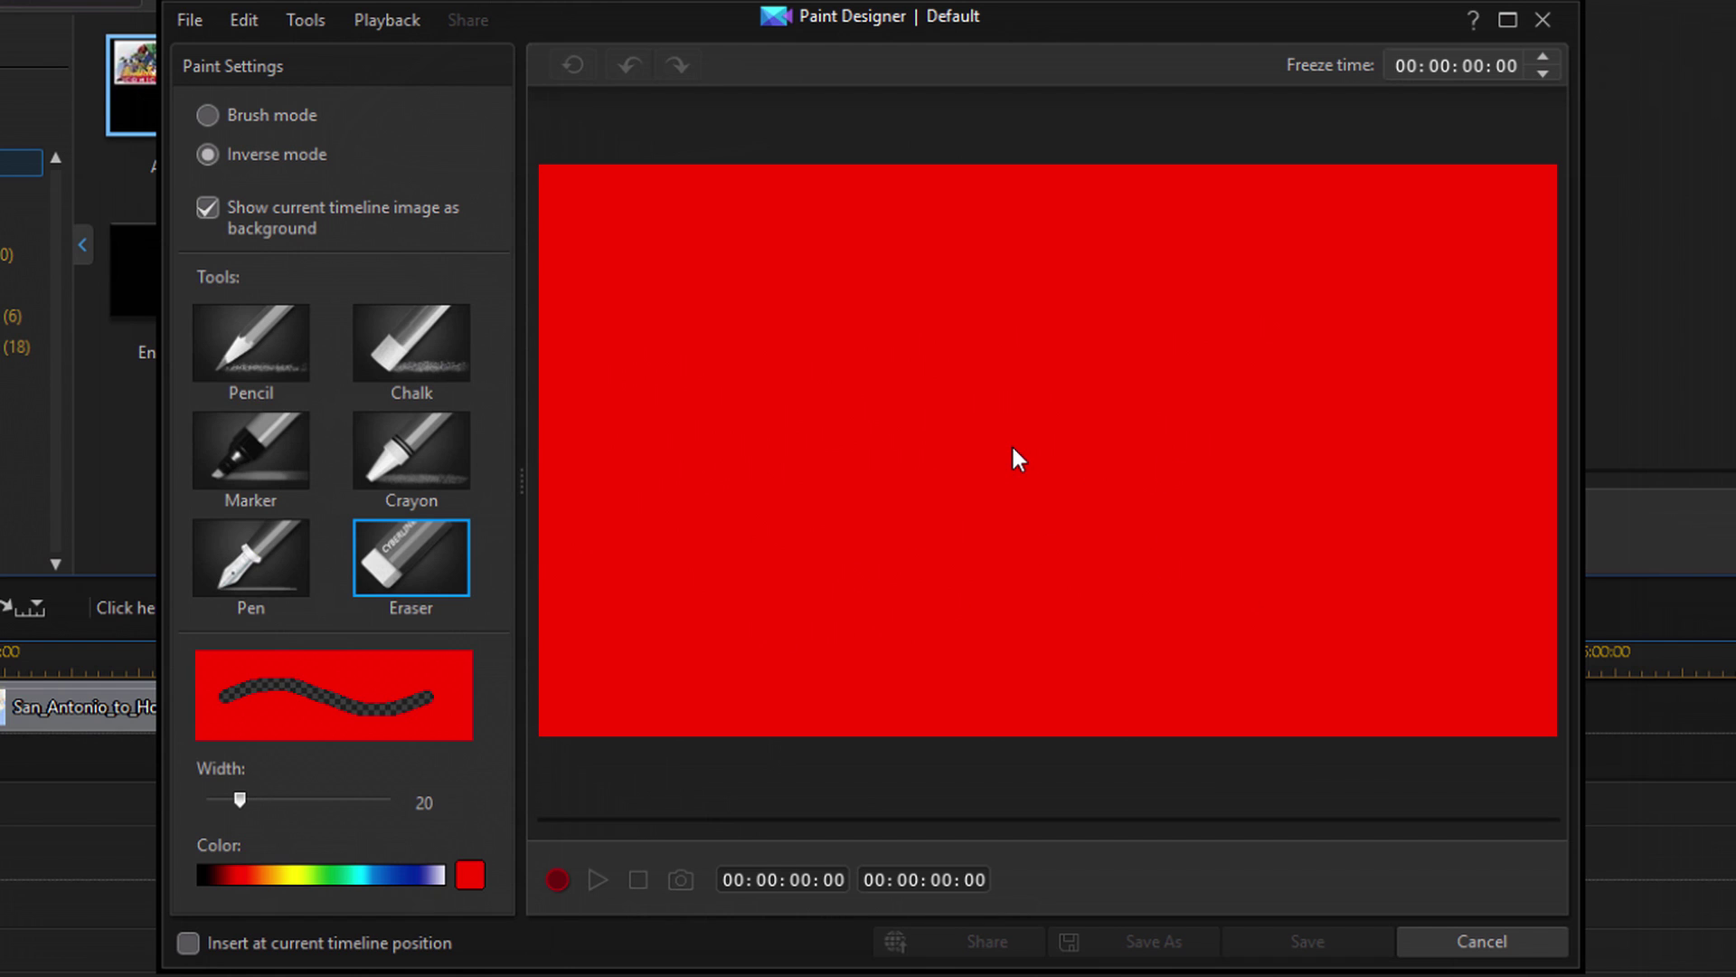
Return to Brush mode, then hide the timeline map background and show it again.
{"action": "left_click", "coordinate": [207, 114]}
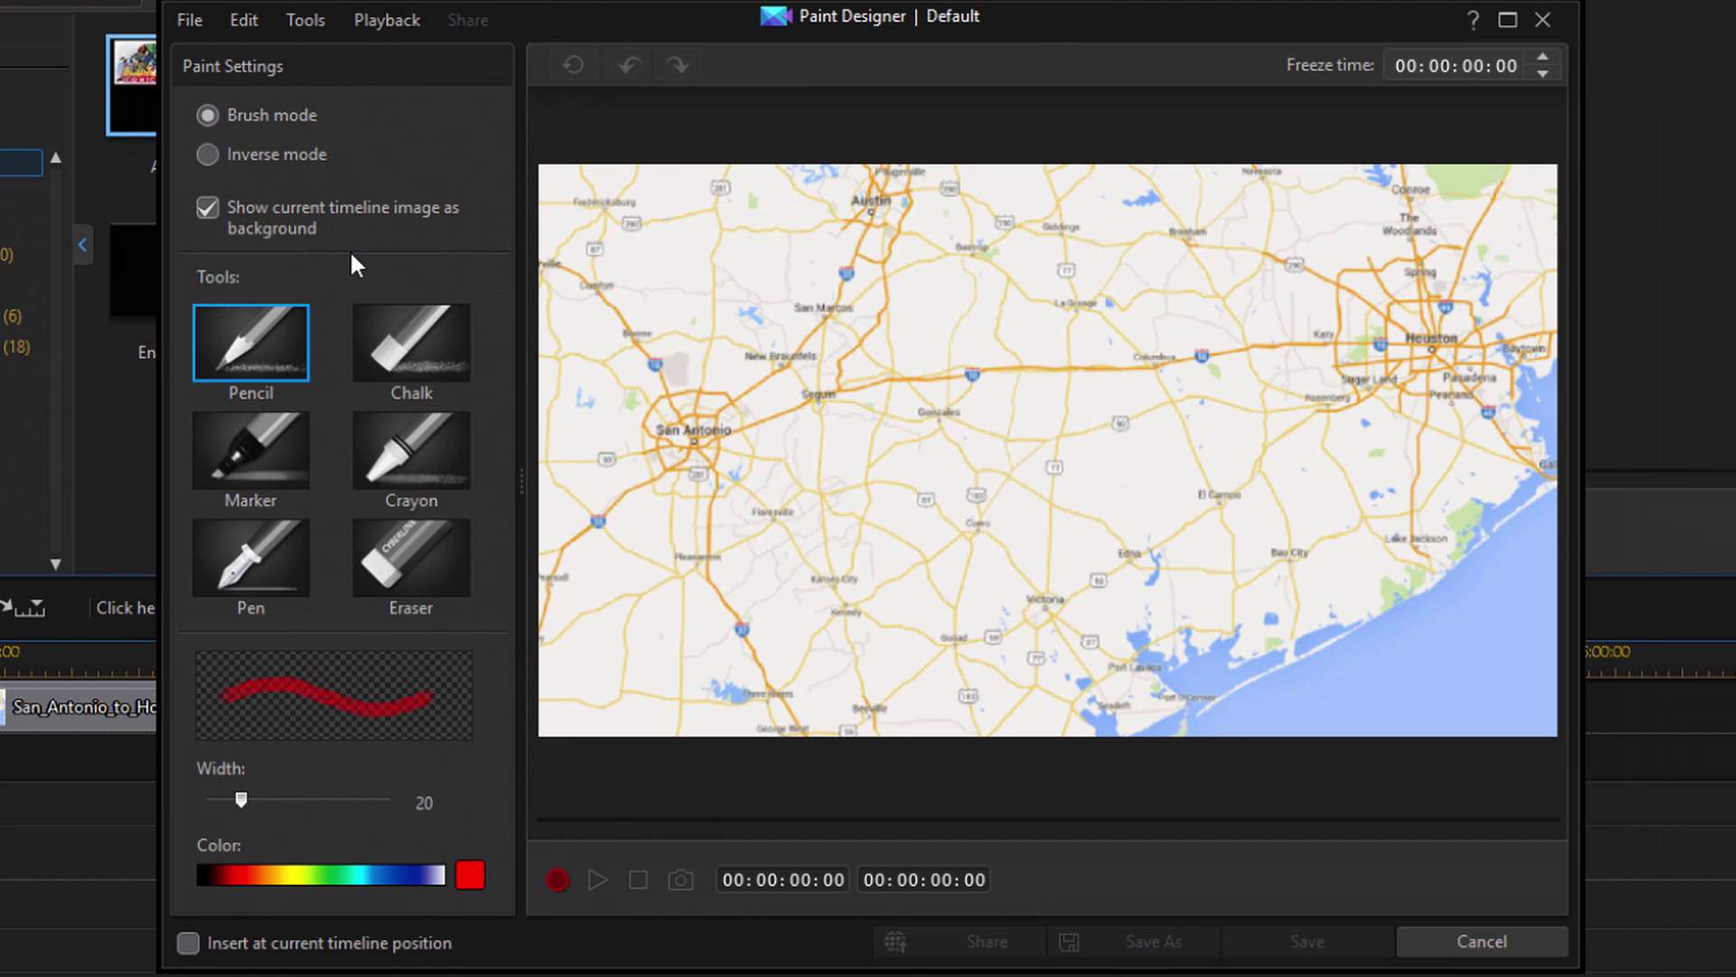
{"action": "left_click", "coordinate": [210, 209]}
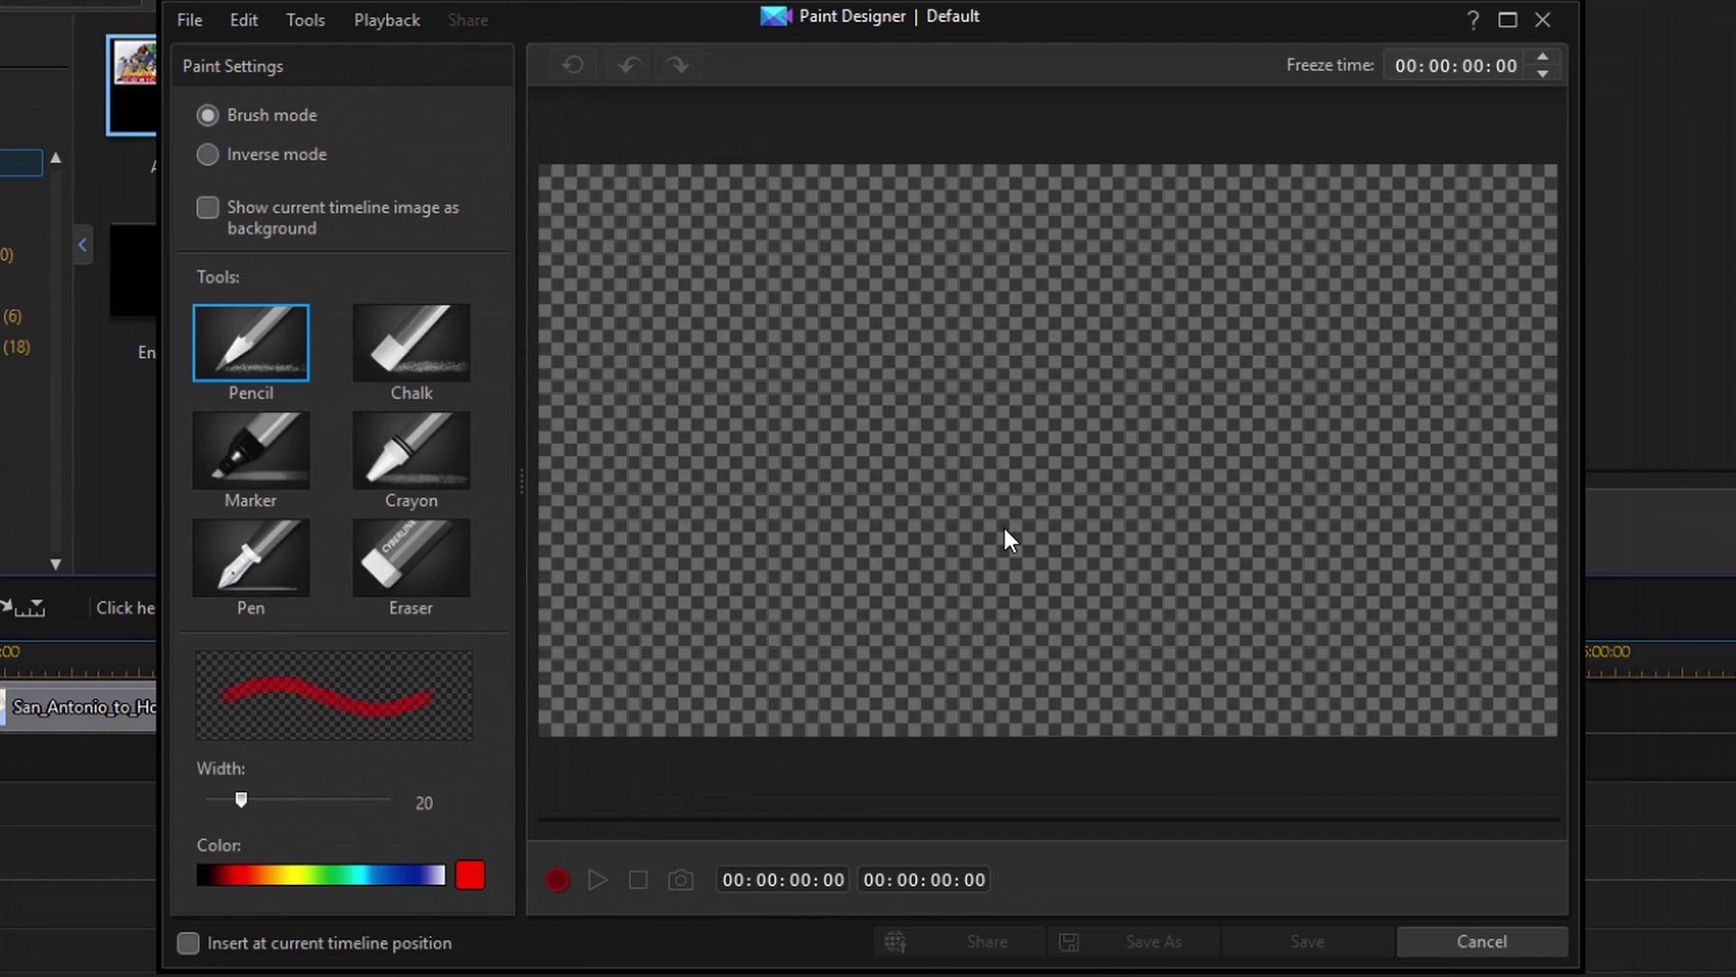
{"action": "left_click", "coordinate": [207, 208]}
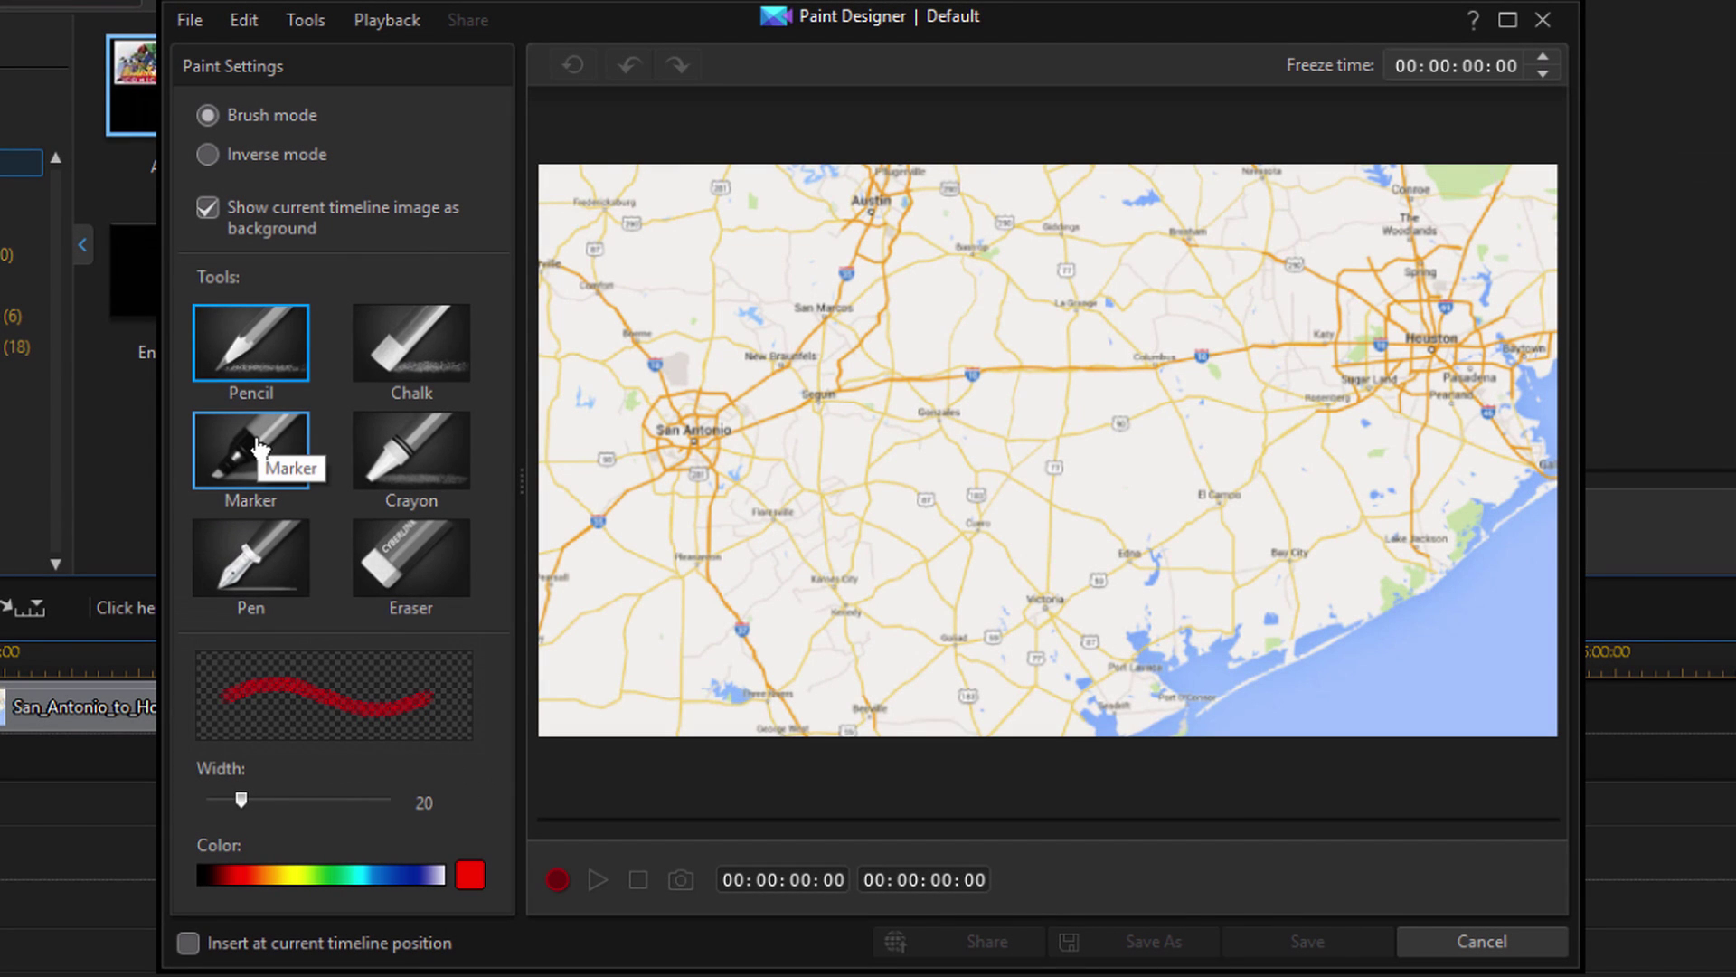
Choose the Pen tool and set red as the stroke colour after trying green, dark blue and yellow.
{"action": "left_click", "coordinate": [258, 445]}
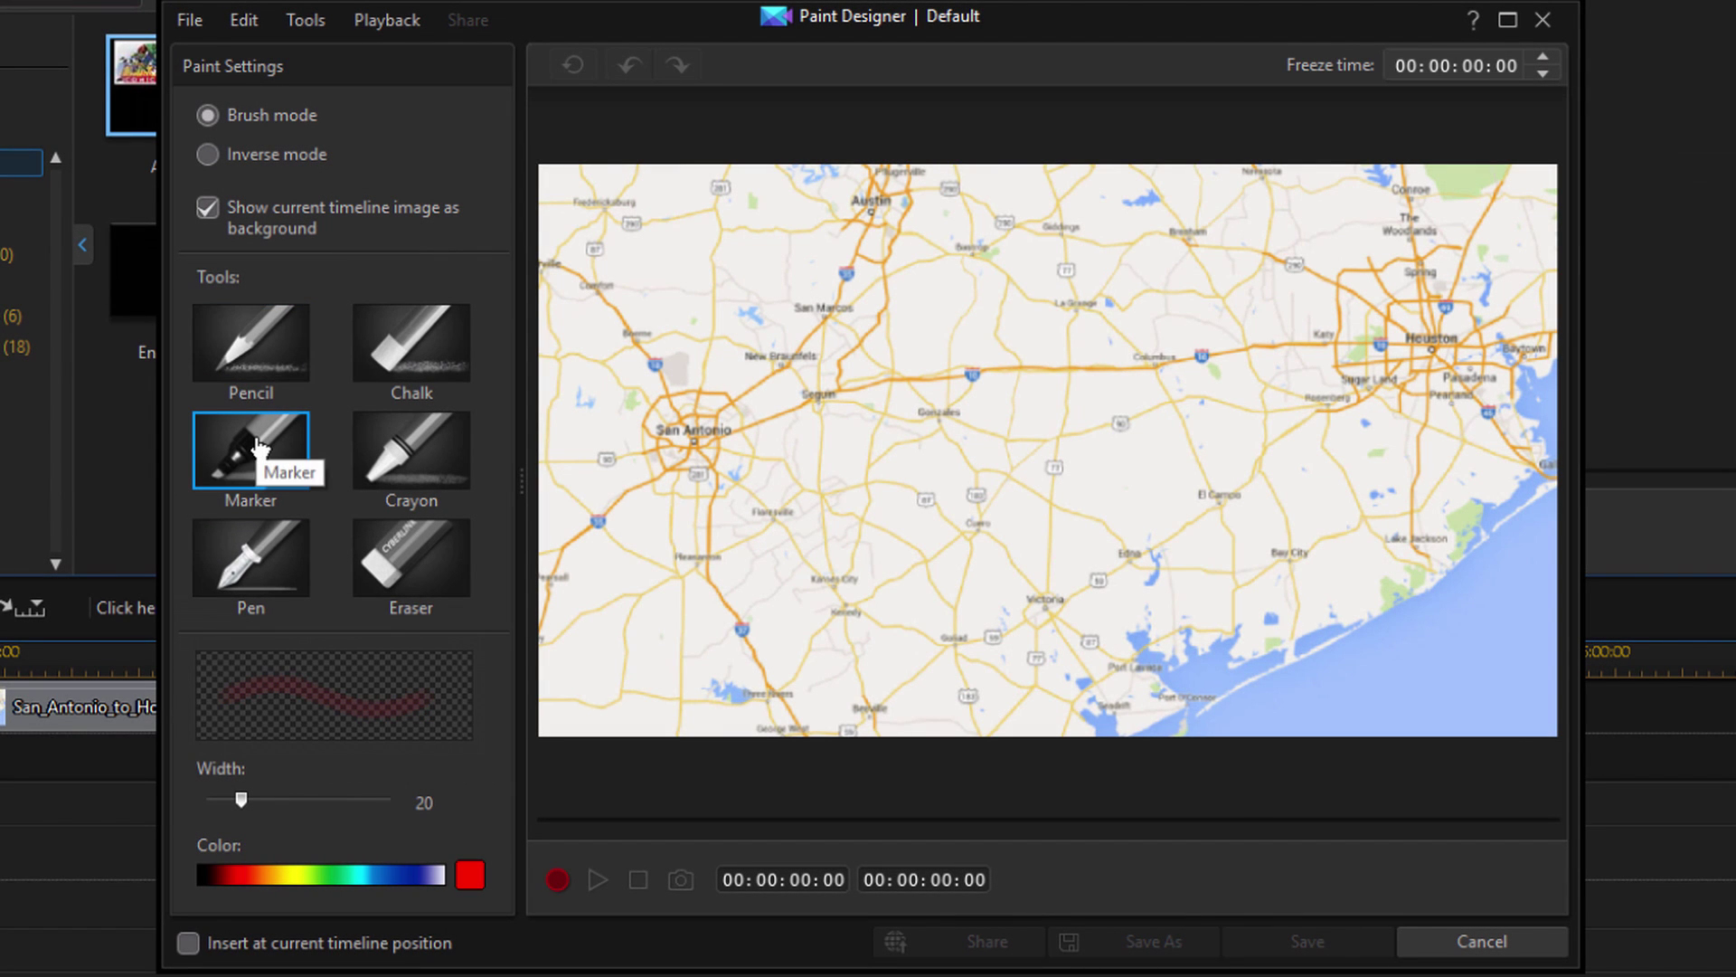
{"action": "left_click", "coordinate": [243, 567]}
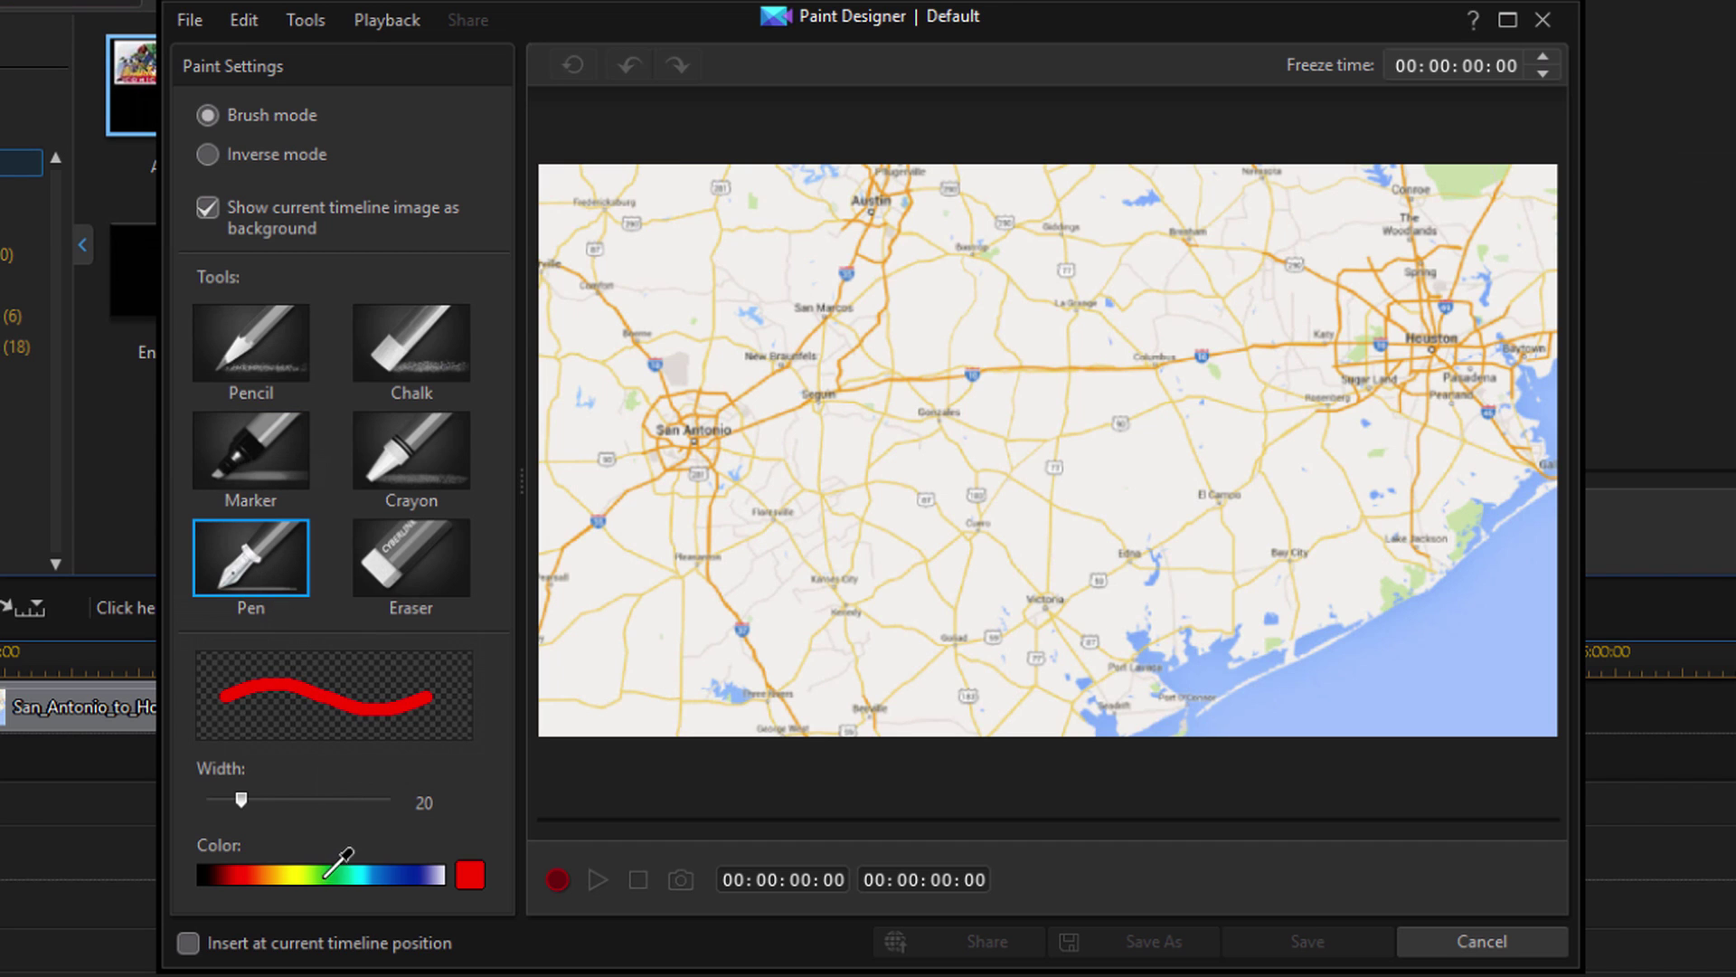
{"action": "left_click", "coordinate": [333, 873]}
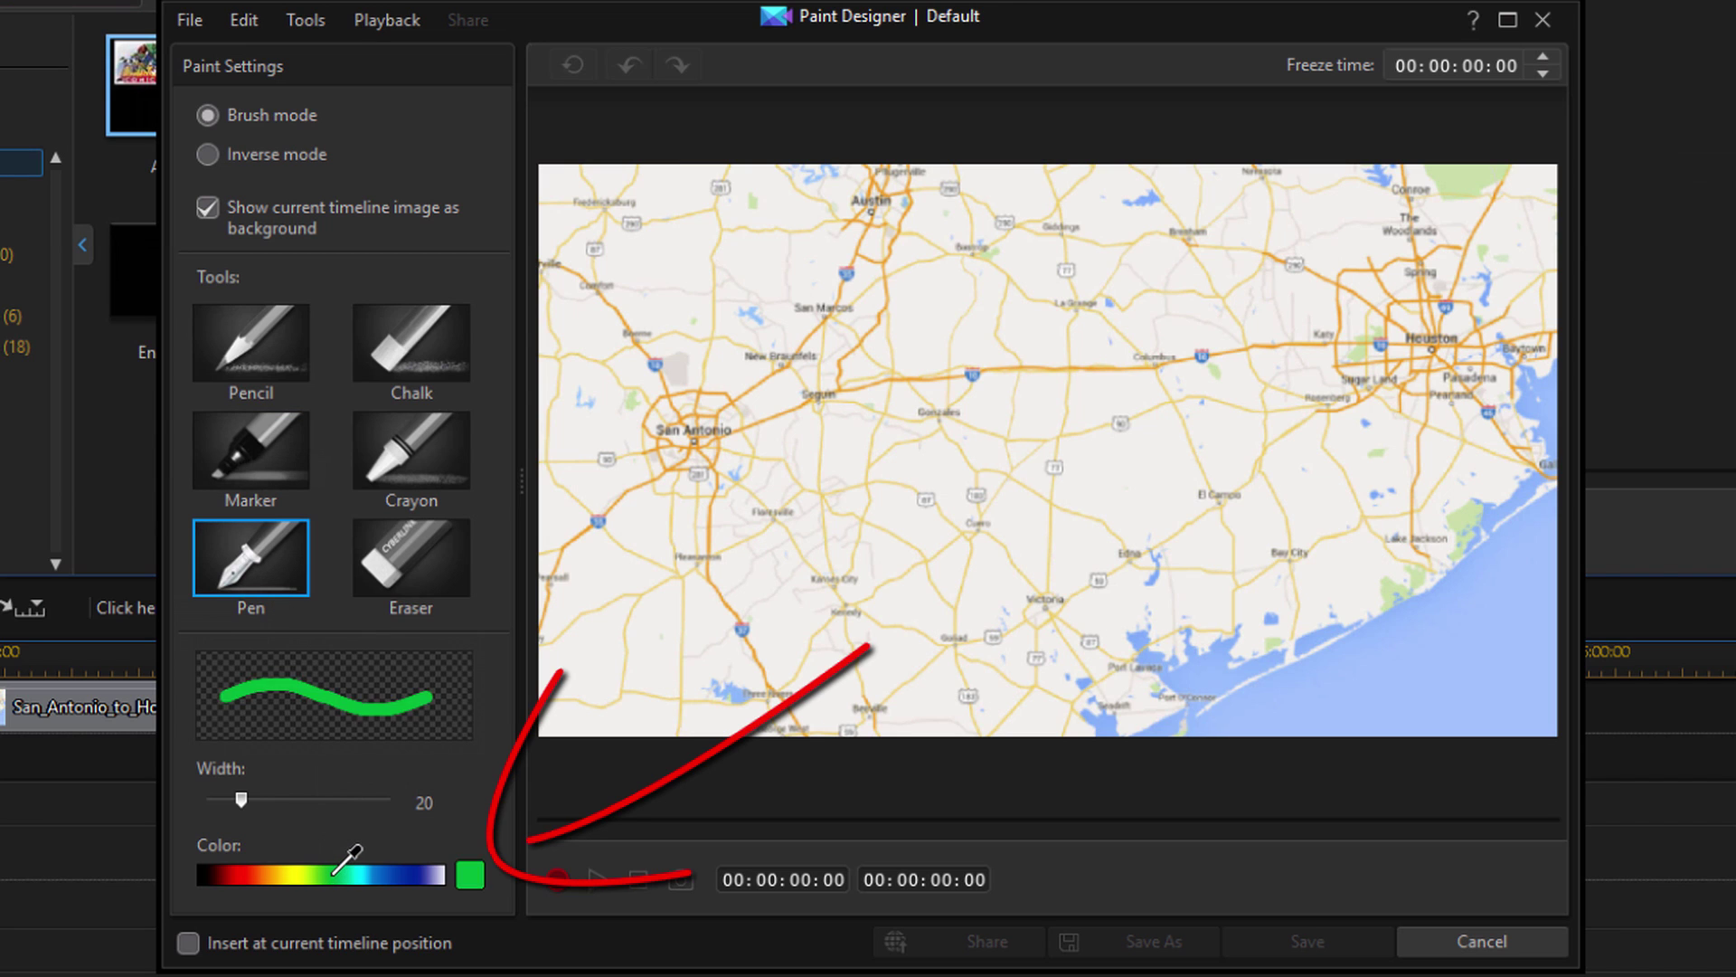
{"action": "left_click", "coordinate": [409, 873]}
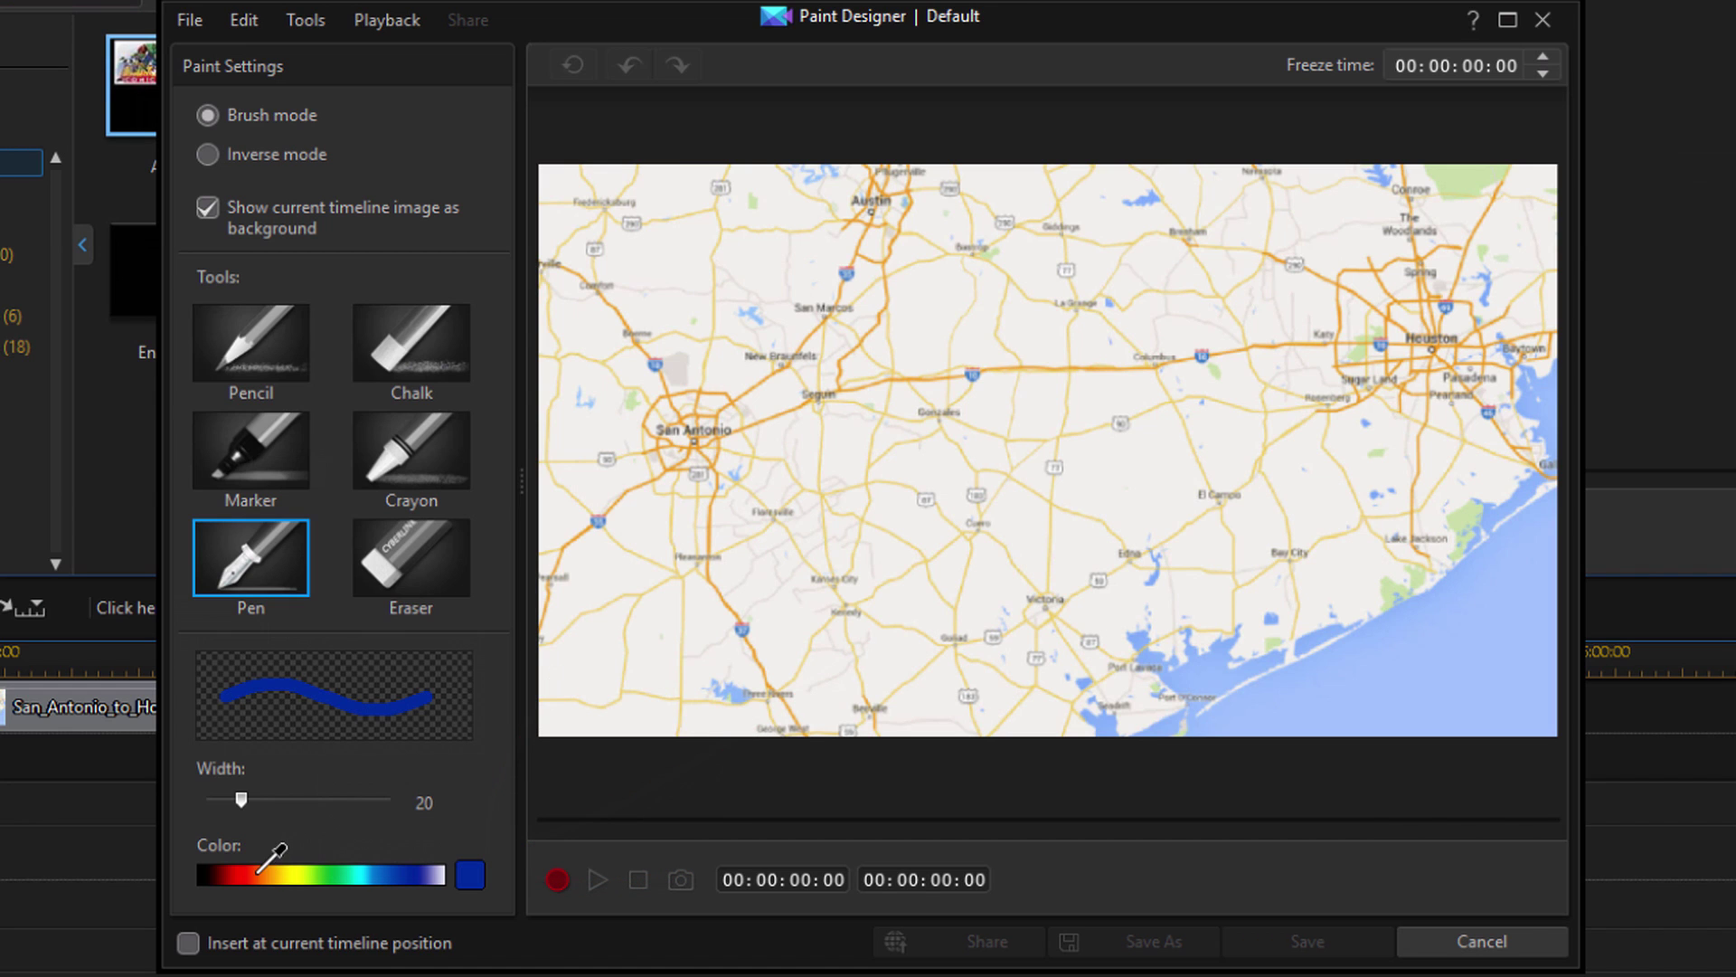
{"action": "left_click", "coordinate": [288, 873]}
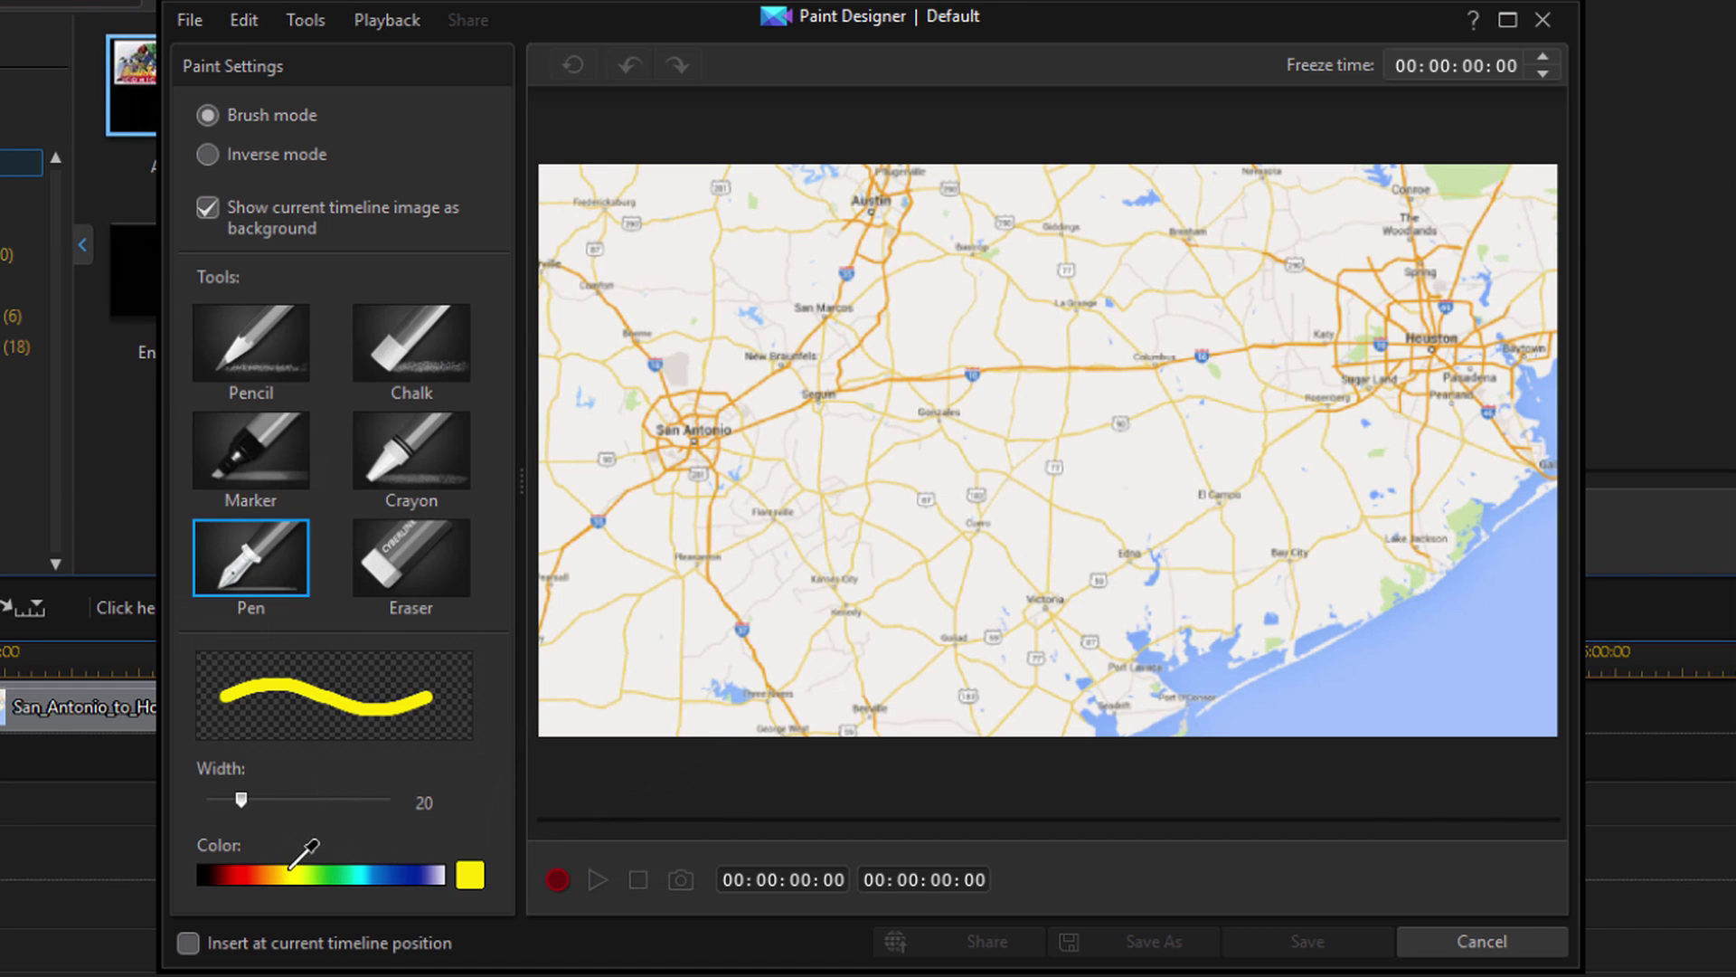
{"action": "left_click", "coordinate": [240, 870]}
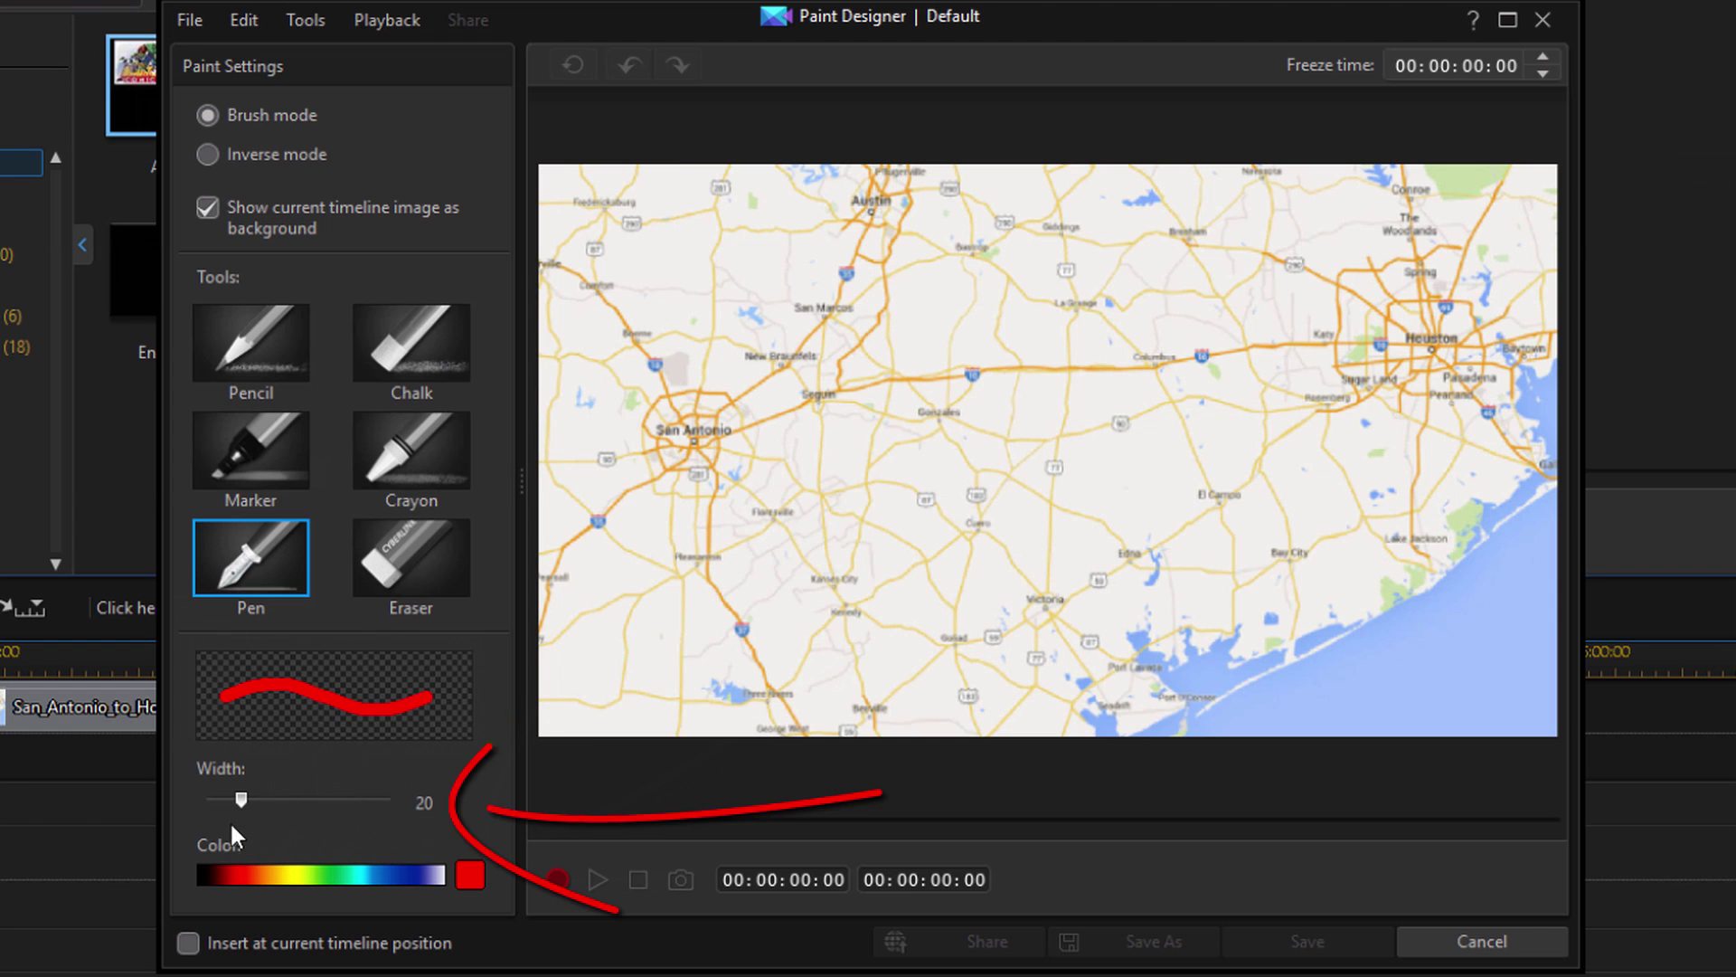
Test the pen stroke width and turn on 'Insert at current timeline position'.
{"action": "mouse_move", "coordinate": [244, 807]}
{"action": "left_mouse_down"}
{"action": "mouse_move", "coordinate": [302, 812]}
{"action": "mouse_move", "coordinate": [215, 816]}
{"action": "mouse_move", "coordinate": [246, 823]}
{"action": "left_mouse_up"}
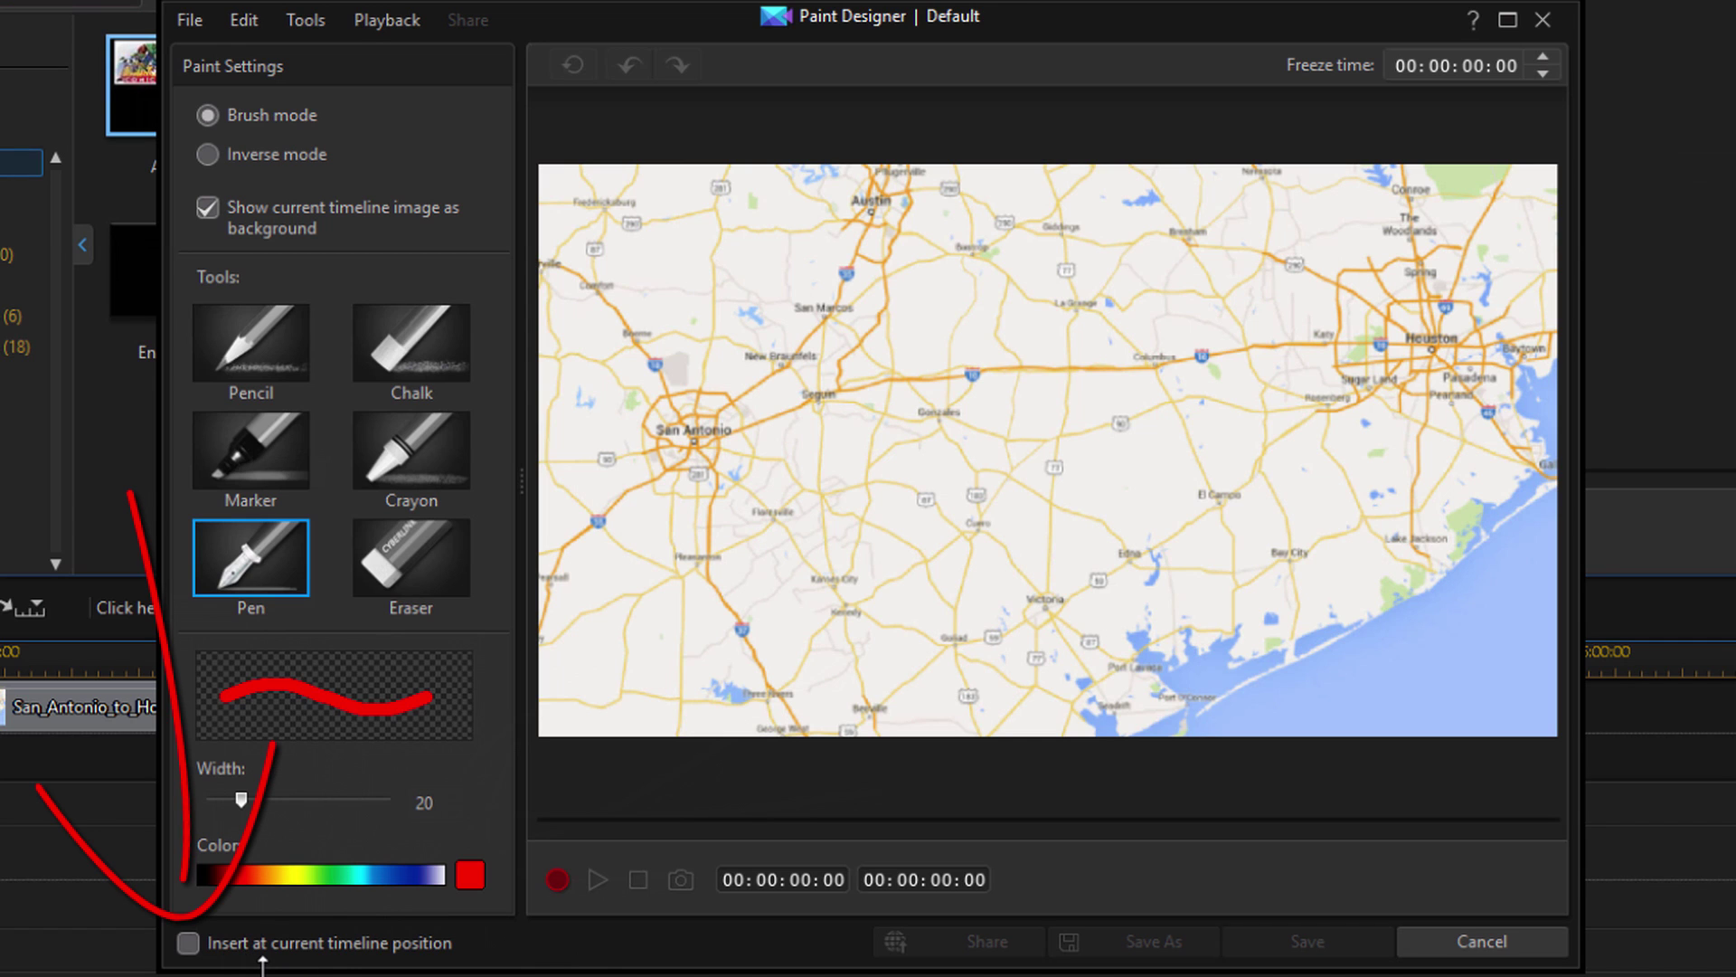
{"action": "left_click", "coordinate": [187, 944]}
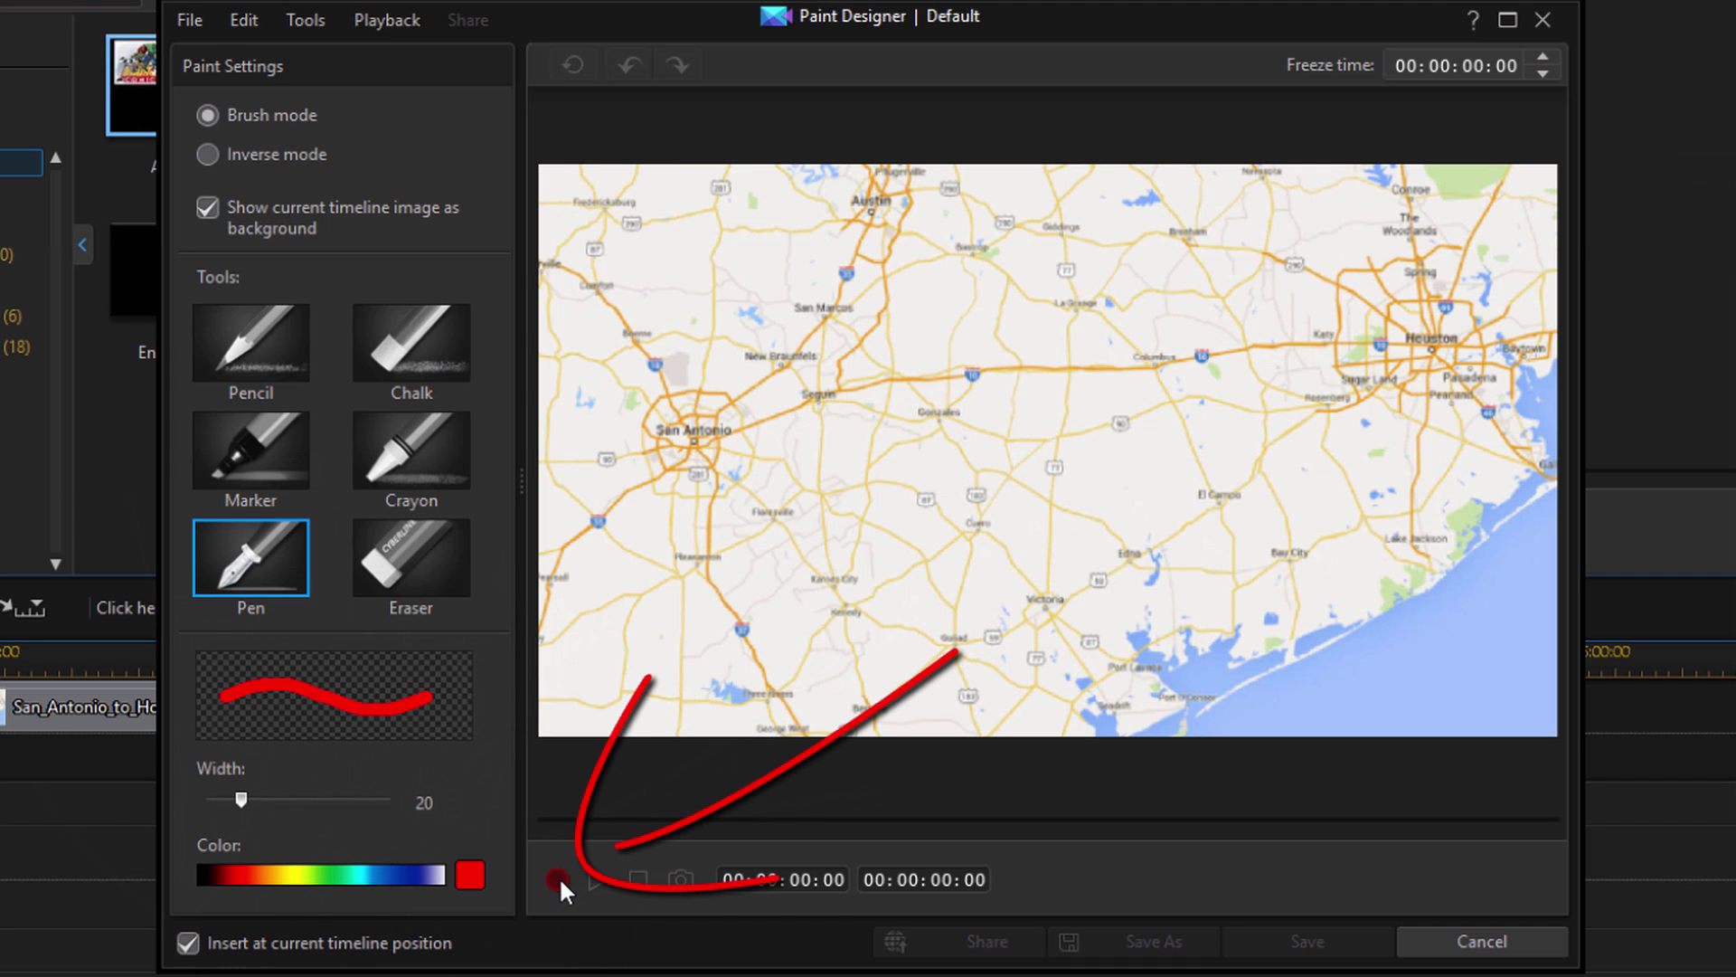
Record a red pen stroke from San Antonio east to Houston, lasting 00:00:12:18.
{"action": "left_click", "coordinate": [559, 878]}
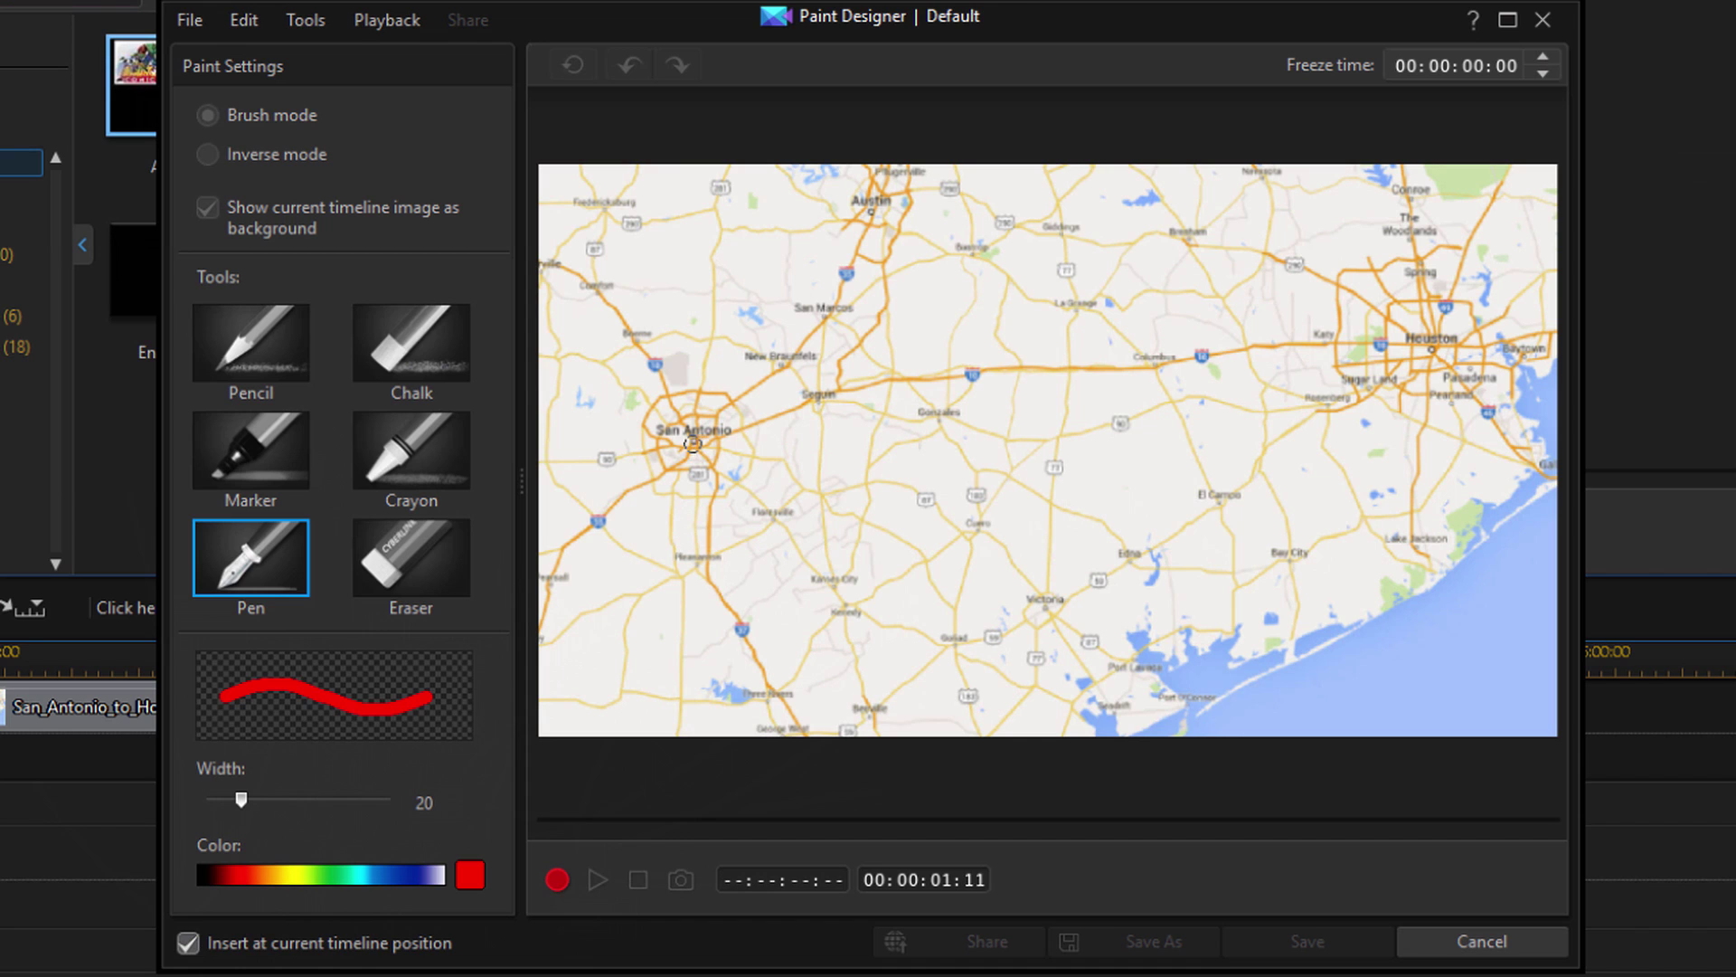
{"action": "mouse_move", "coordinate": [694, 443]}
{"action": "left_mouse_down"}
{"action": "mouse_move", "coordinate": [895, 385]}
{"action": "mouse_move", "coordinate": [1445, 342]}
{"action": "left_mouse_up"}
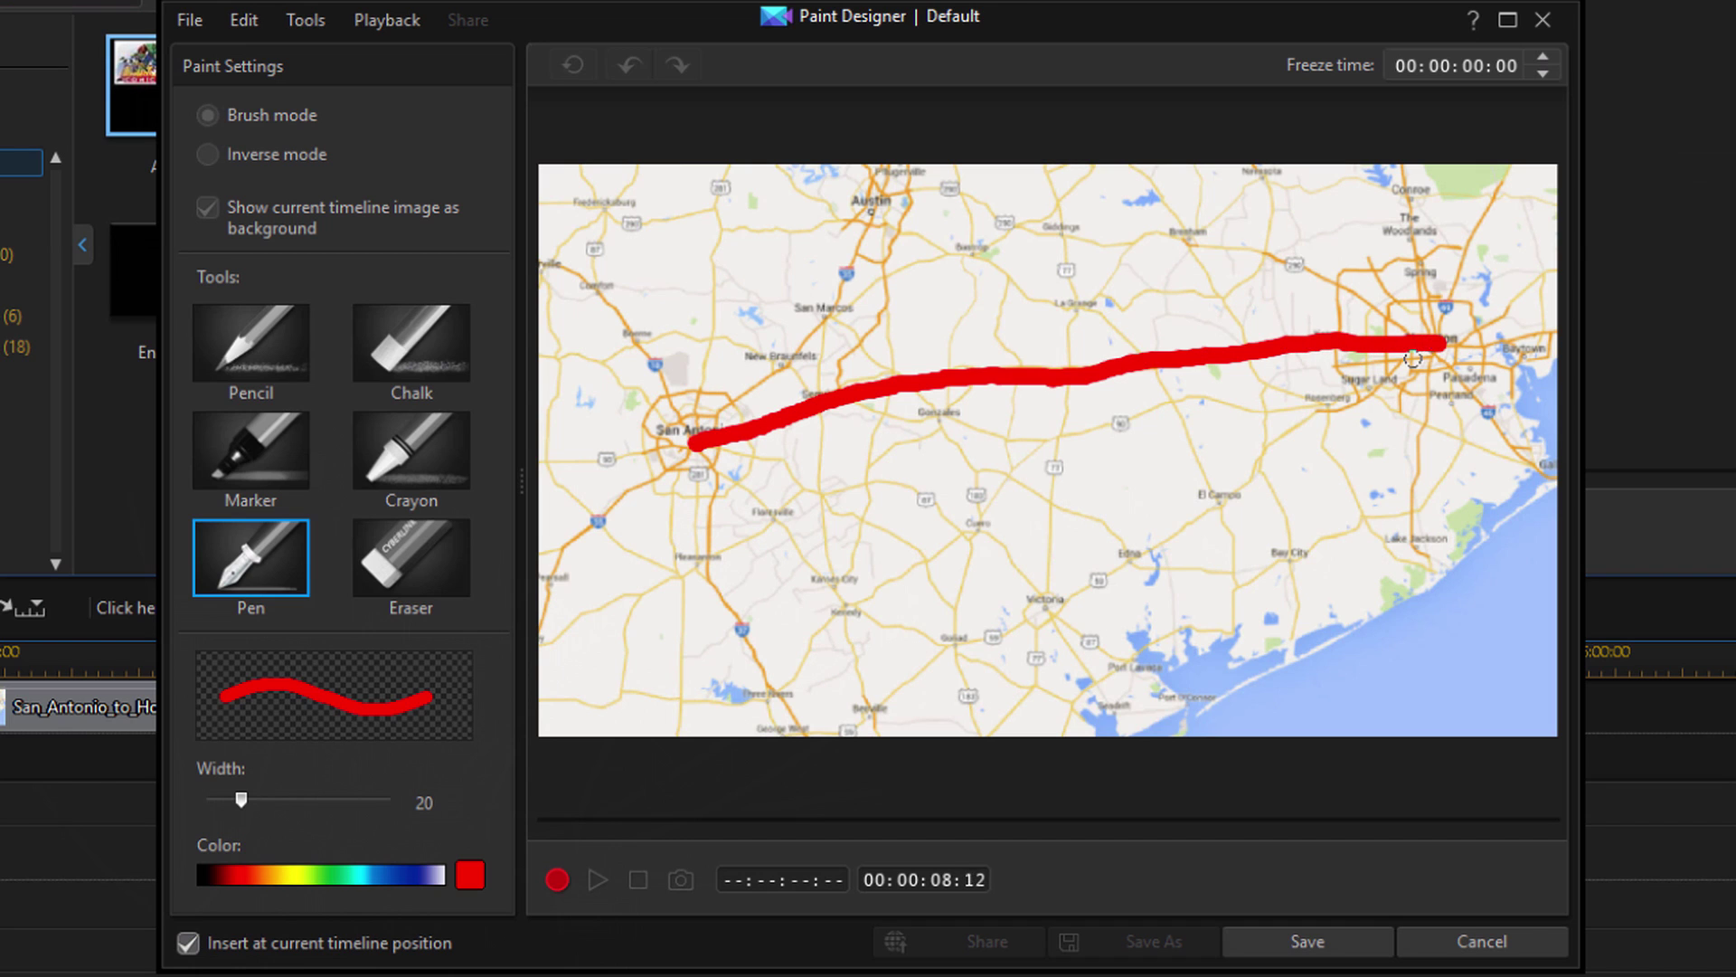
{"action": "left_click", "coordinate": [557, 881]}
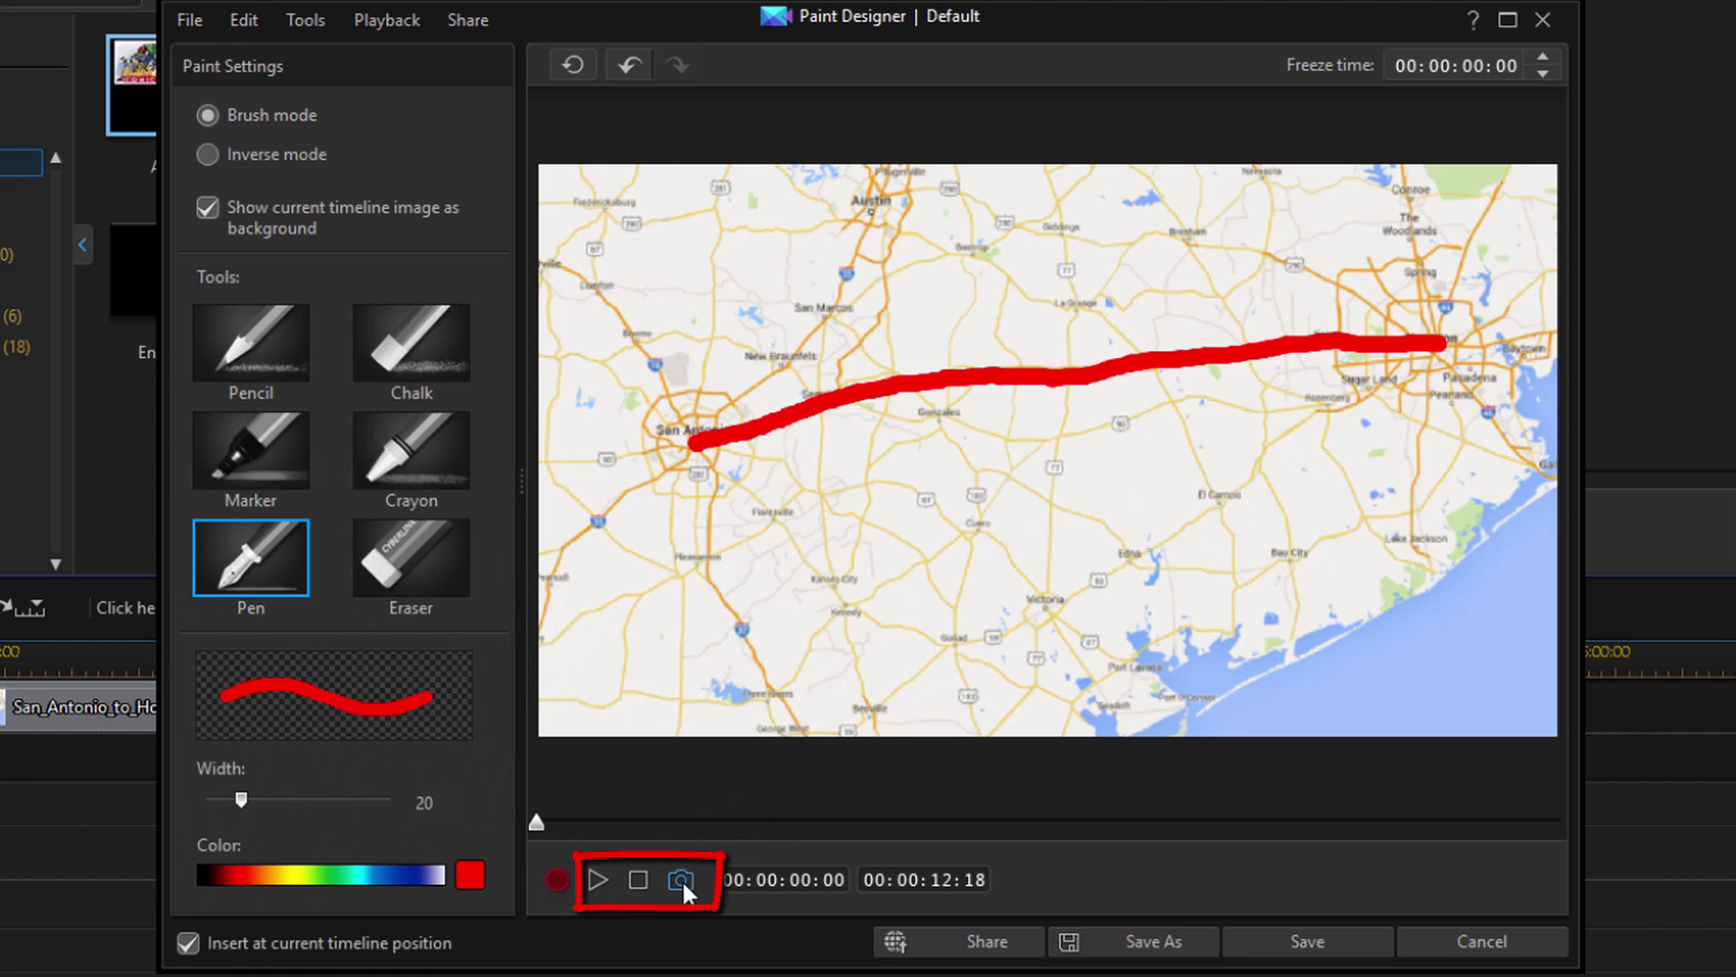
{"action": "left_click", "coordinate": [596, 879]}
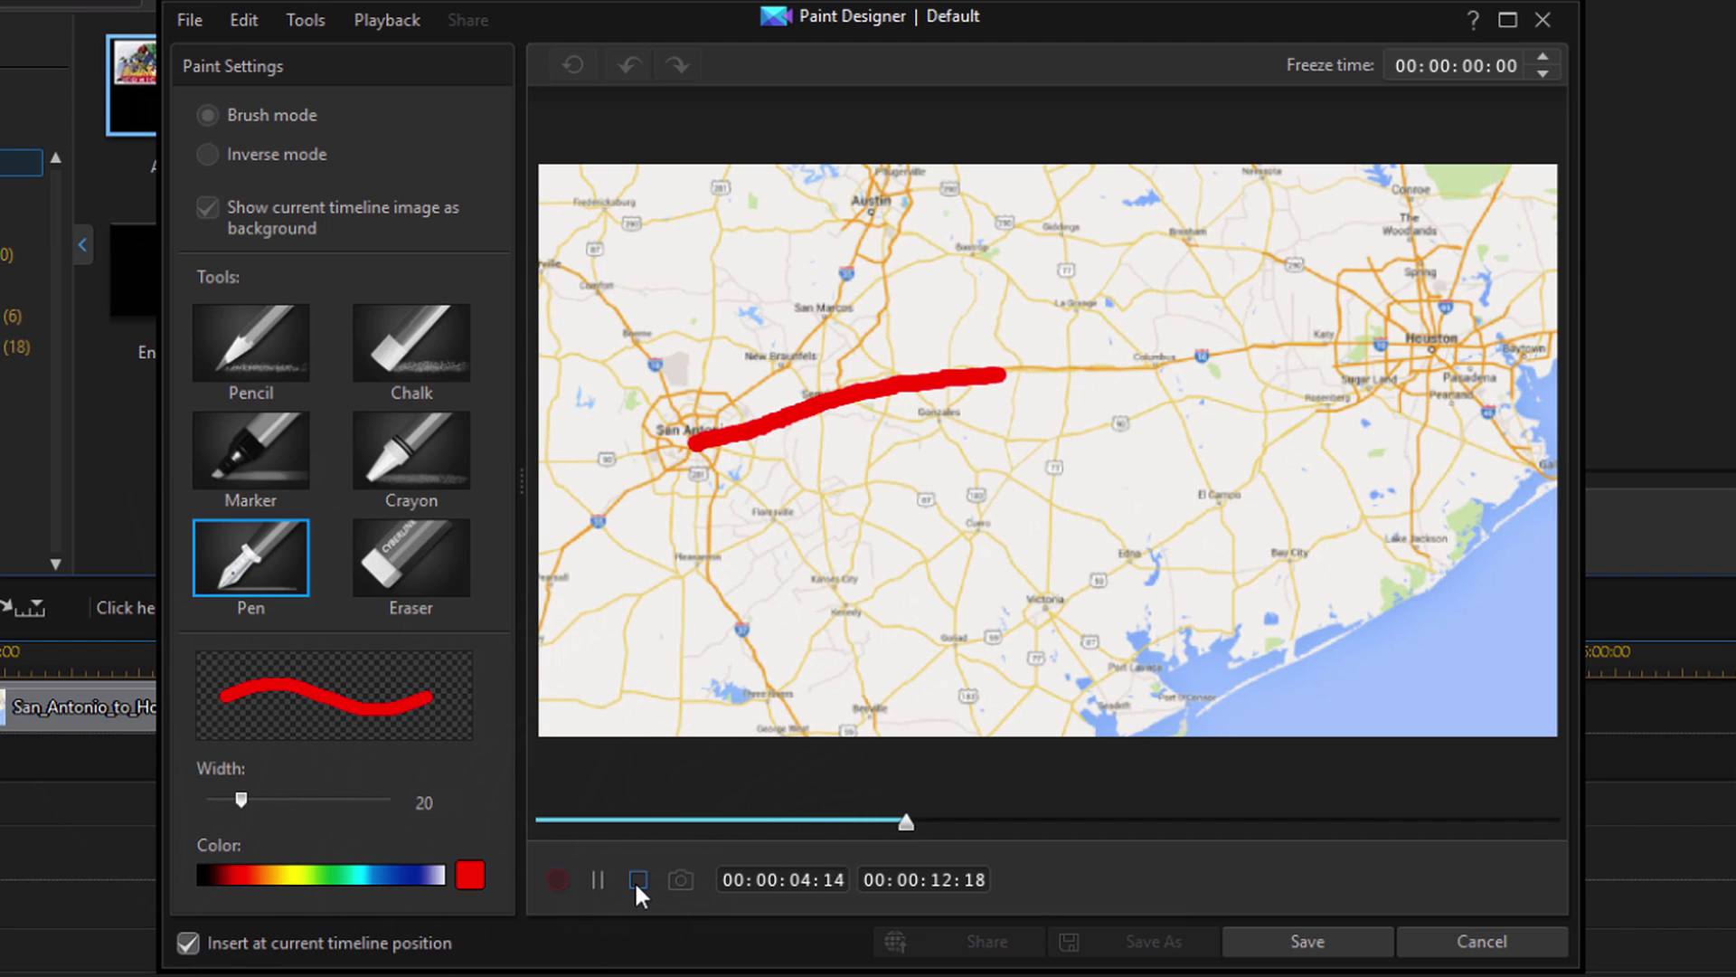
{"action": "left_click", "coordinate": [638, 880]}
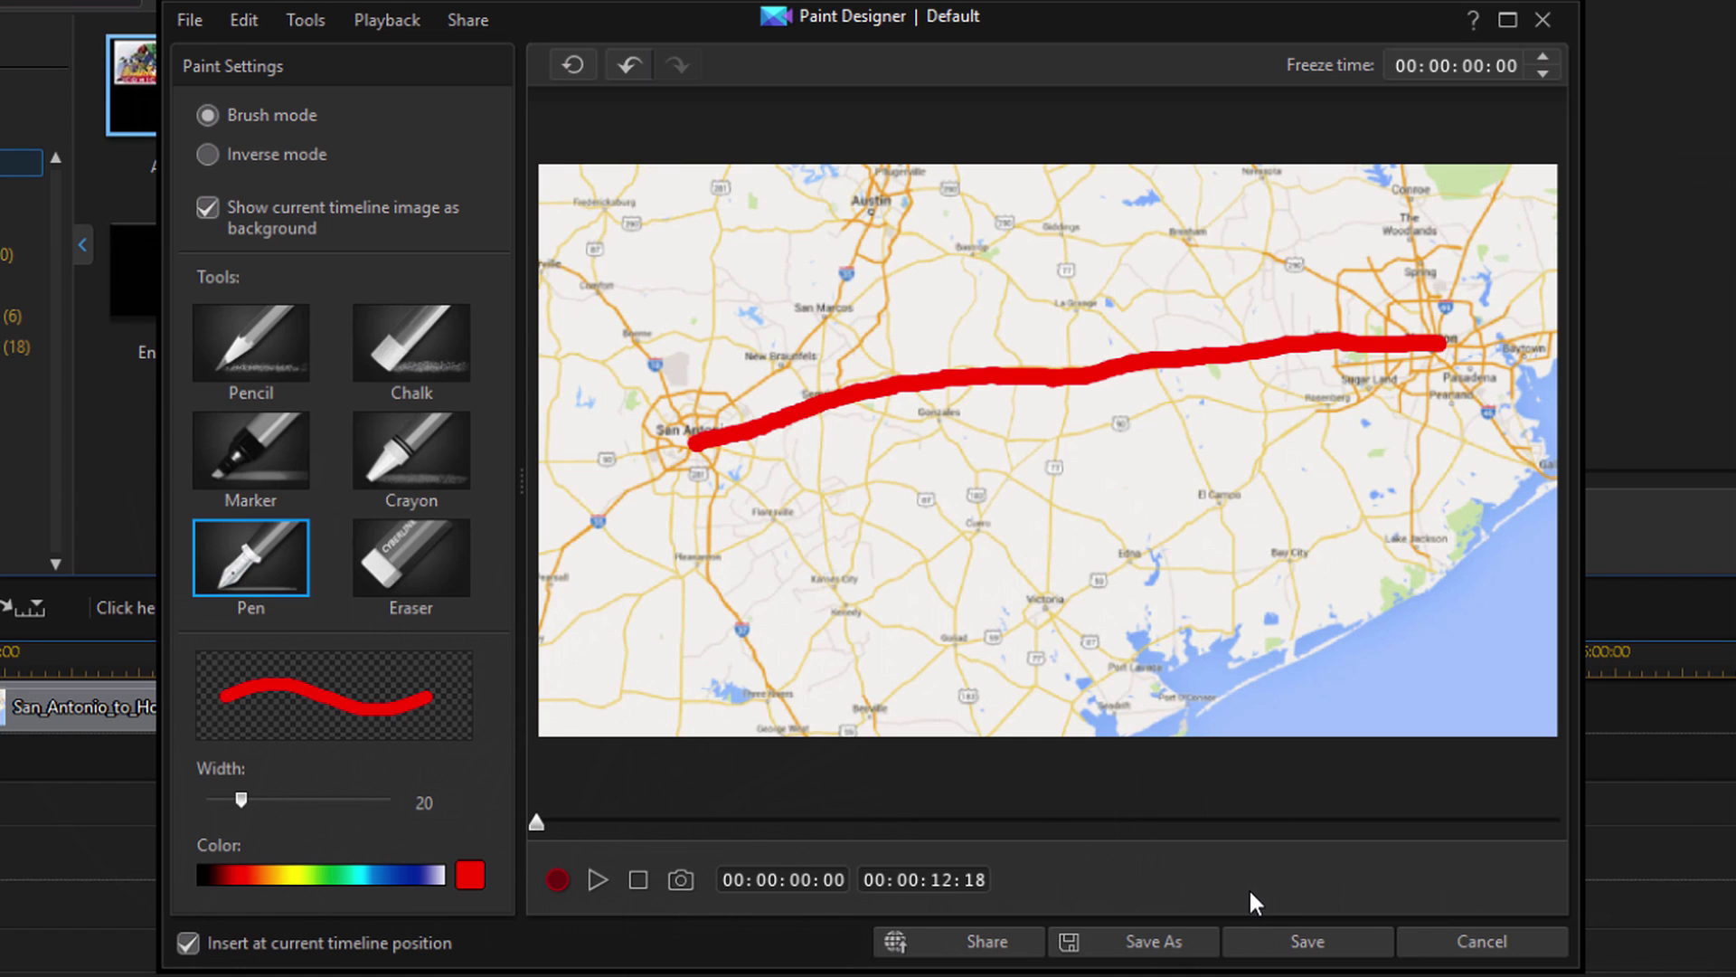
{"action": "left_click", "coordinate": [1295, 944]}
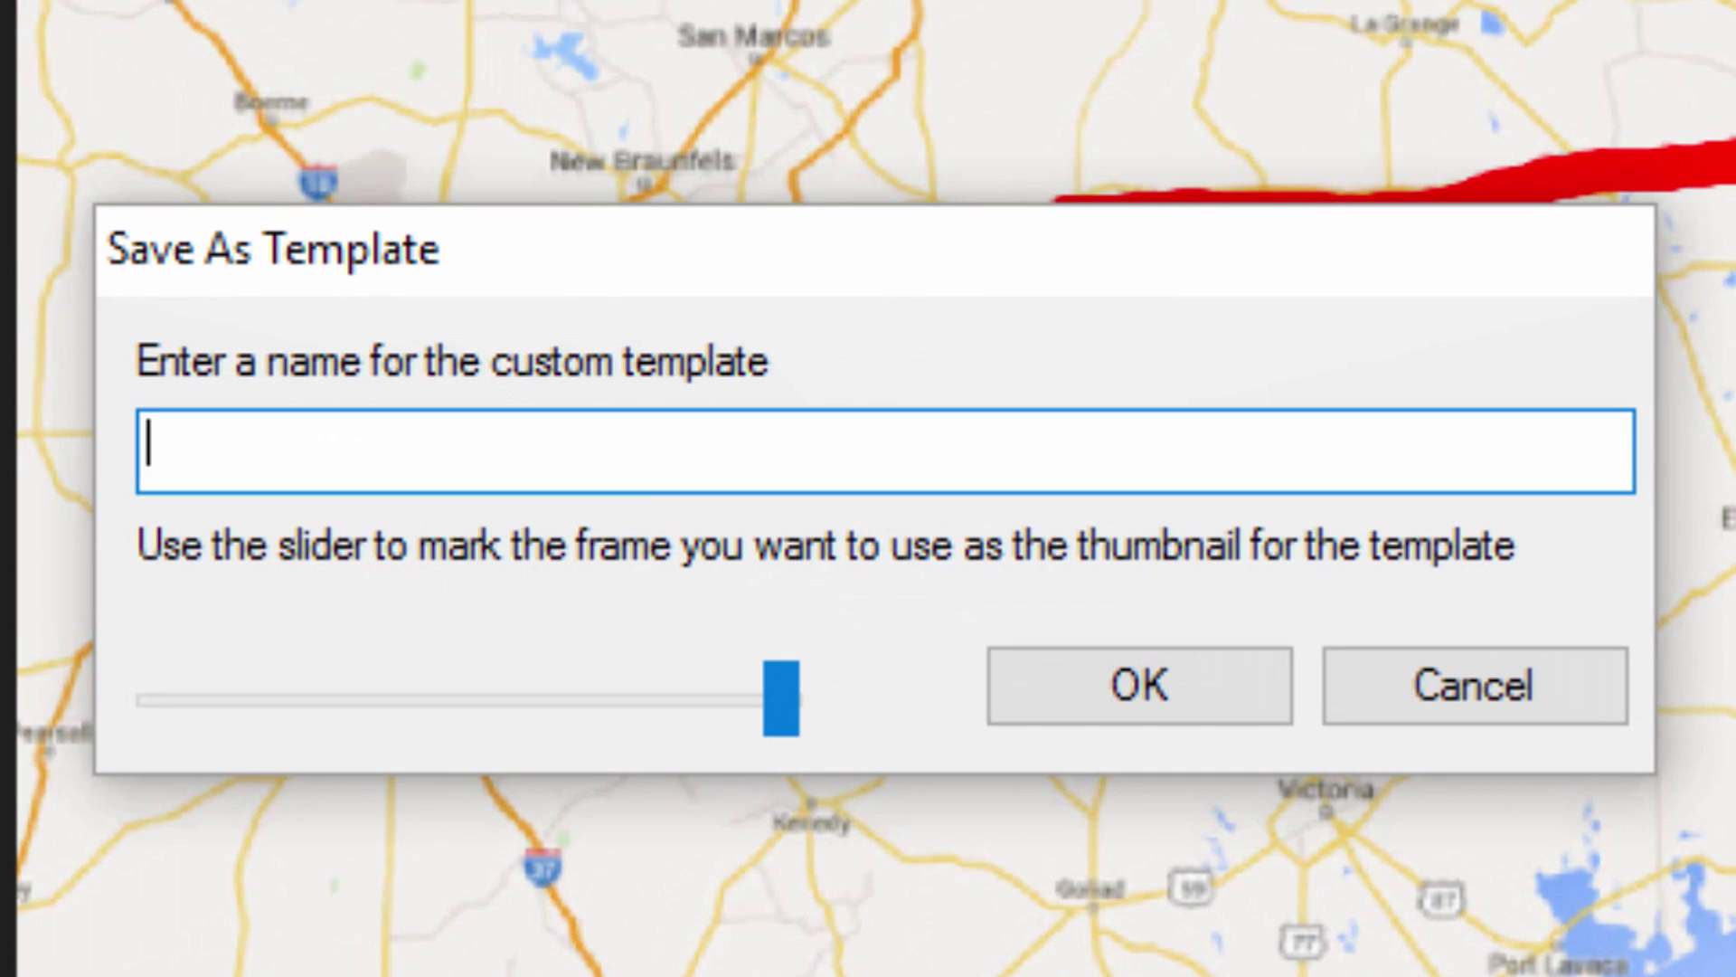
Enter 'Travel' as the template name and confirm the save.
{"action": "type", "text": "Travel"}
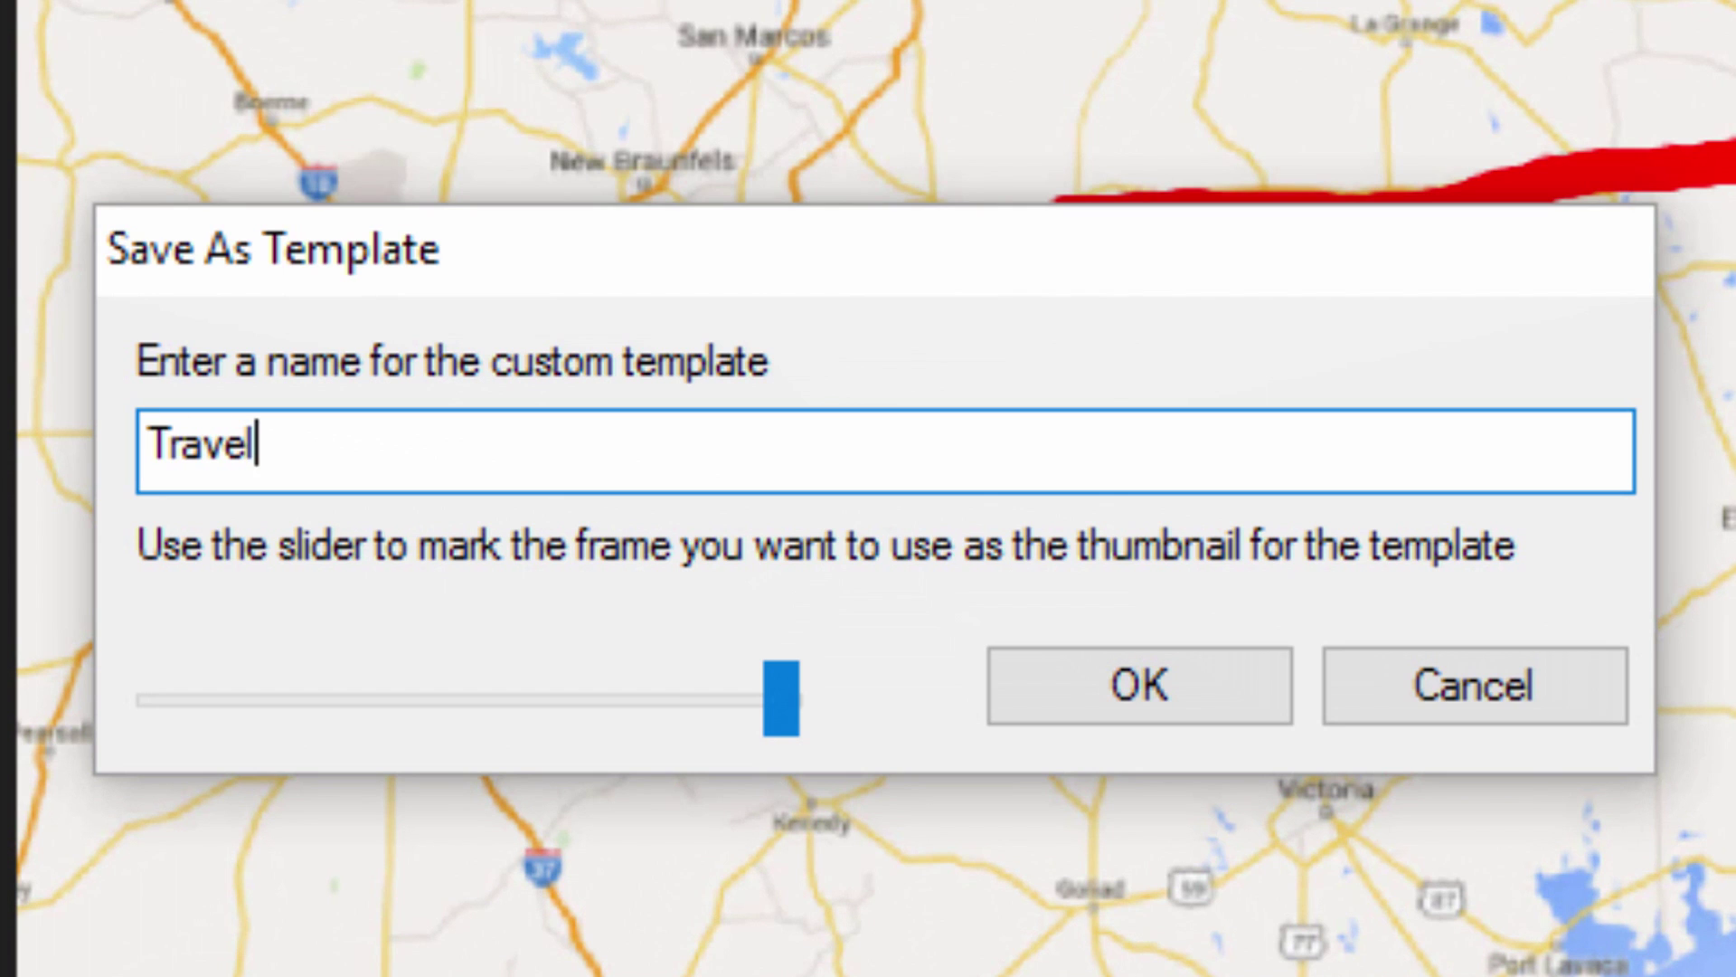
{"action": "left_click", "coordinate": [1107, 701]}
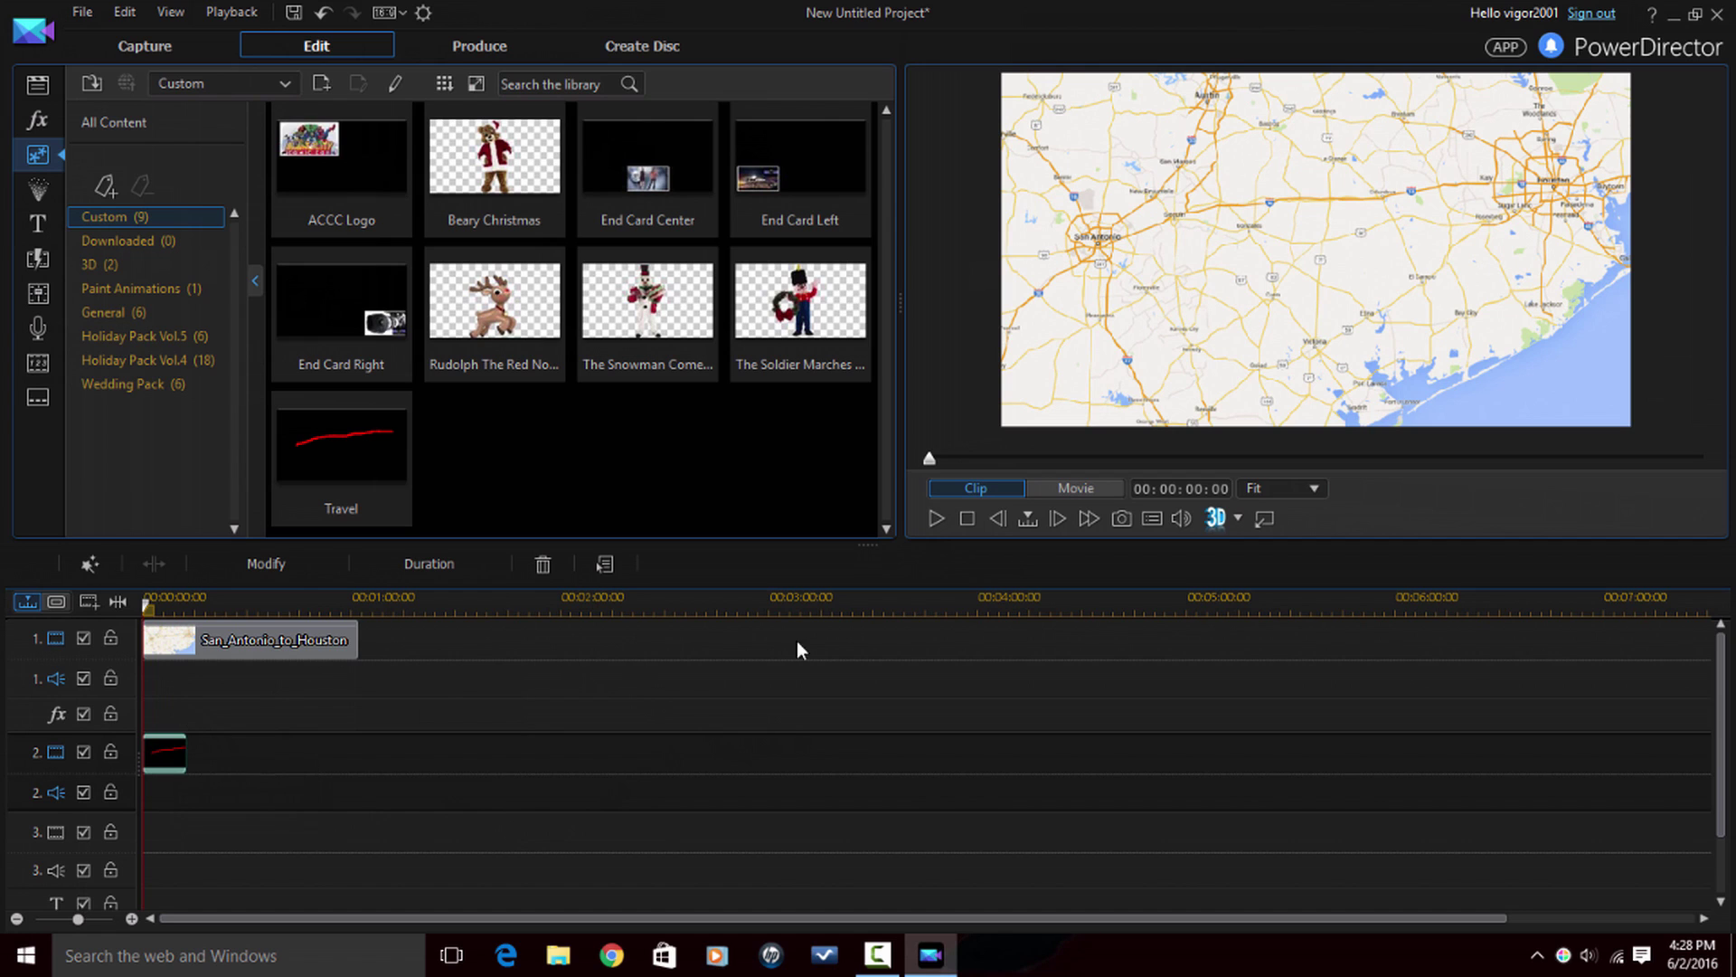
Preview the red route overlay on the map, then select the Travel clip on track 2.
{"action": "left_click", "coordinate": [934, 521]}
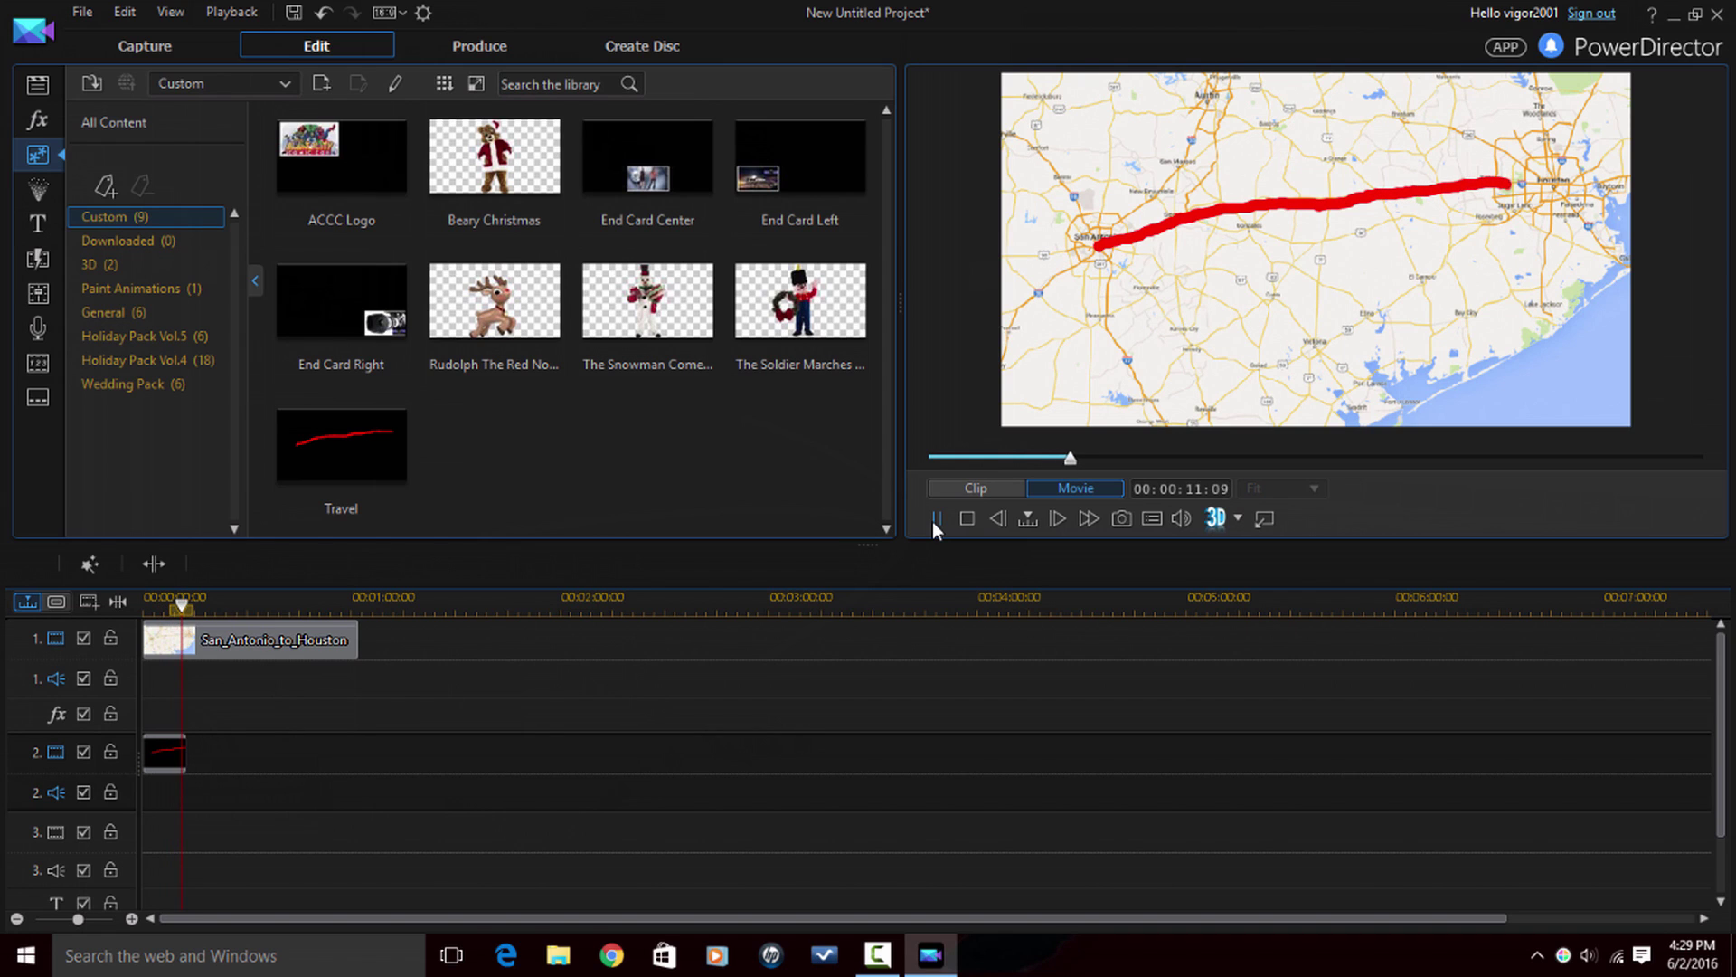
{"action": "left_click", "coordinate": [935, 520]}
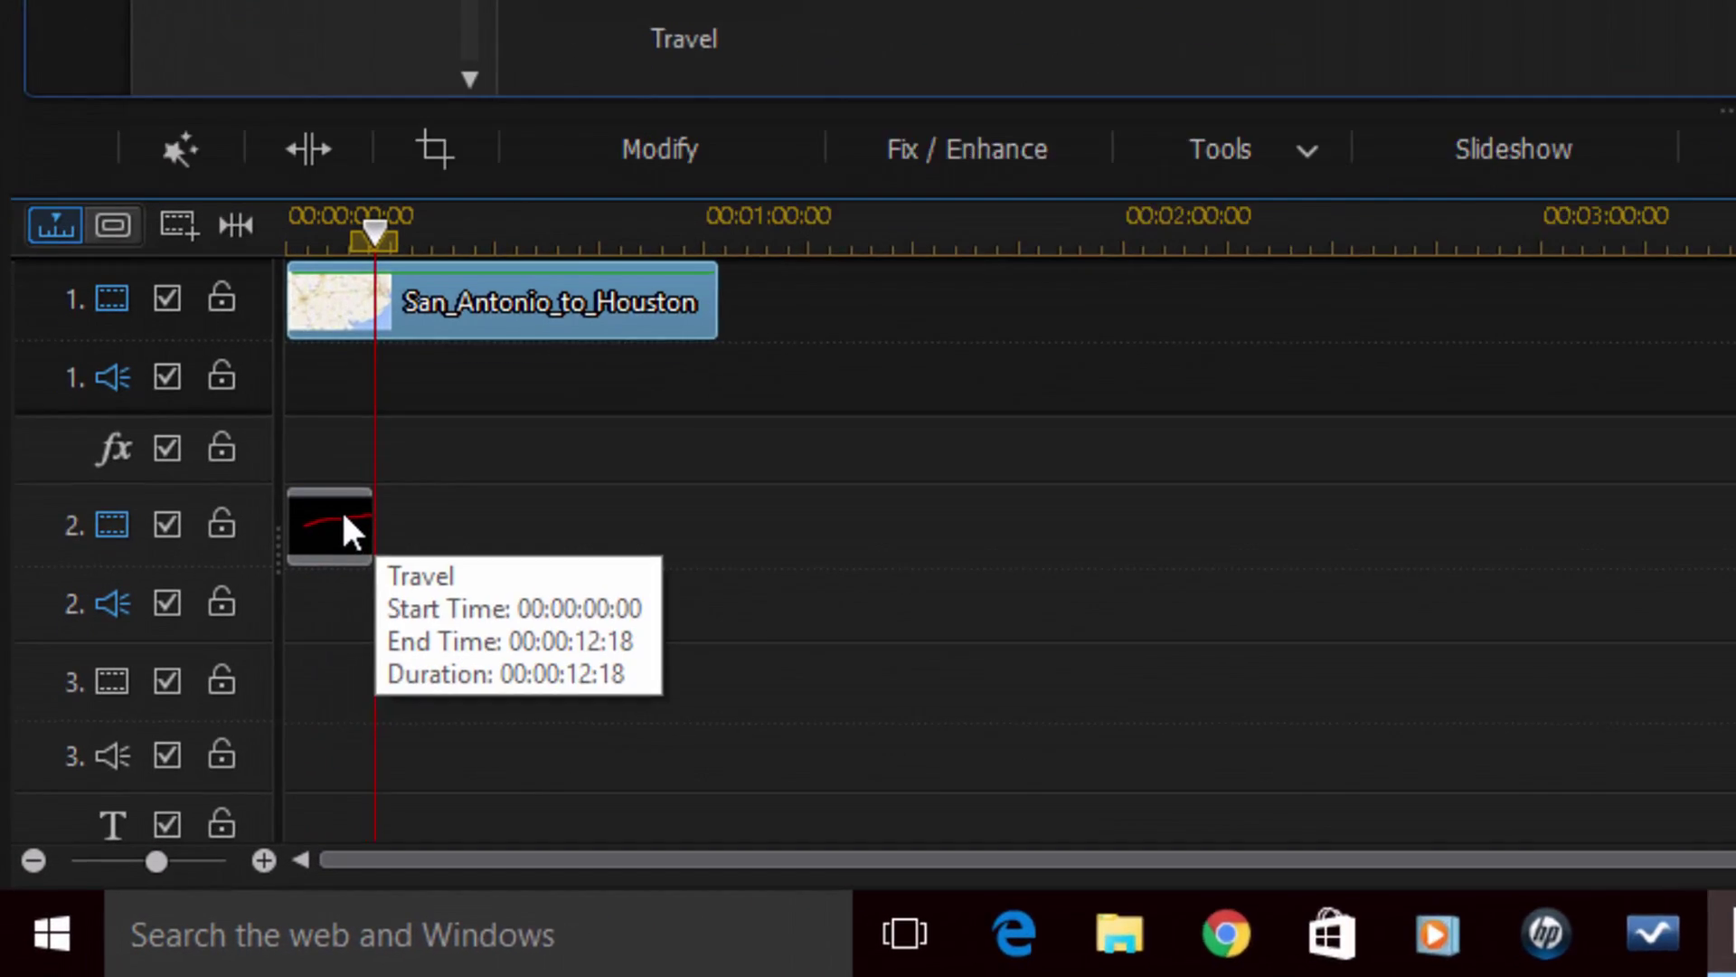
{"action": "left_click", "coordinate": [177, 748]}
Trim the Travel clip to about 00:00:05:22 and return the playhead to zero.
{"action": "mouse_move", "coordinate": [442, 447]}
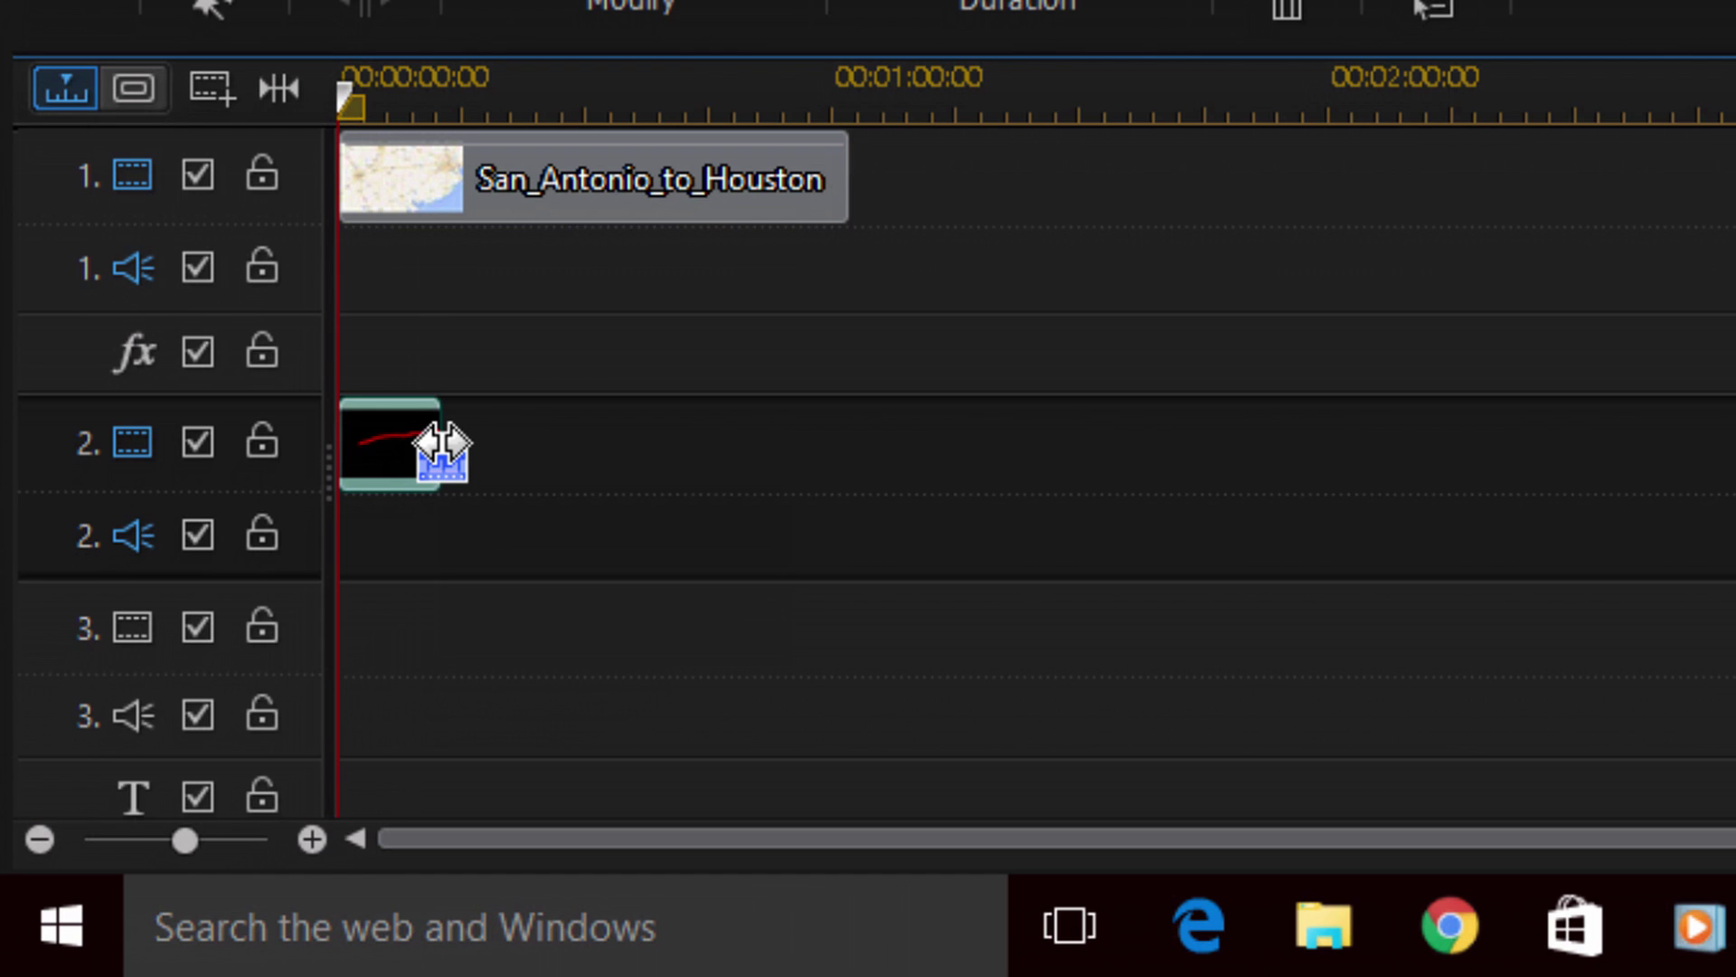
{"action": "left_click_drag", "start_coordinate": [443, 446], "coordinate": [701, 451]}
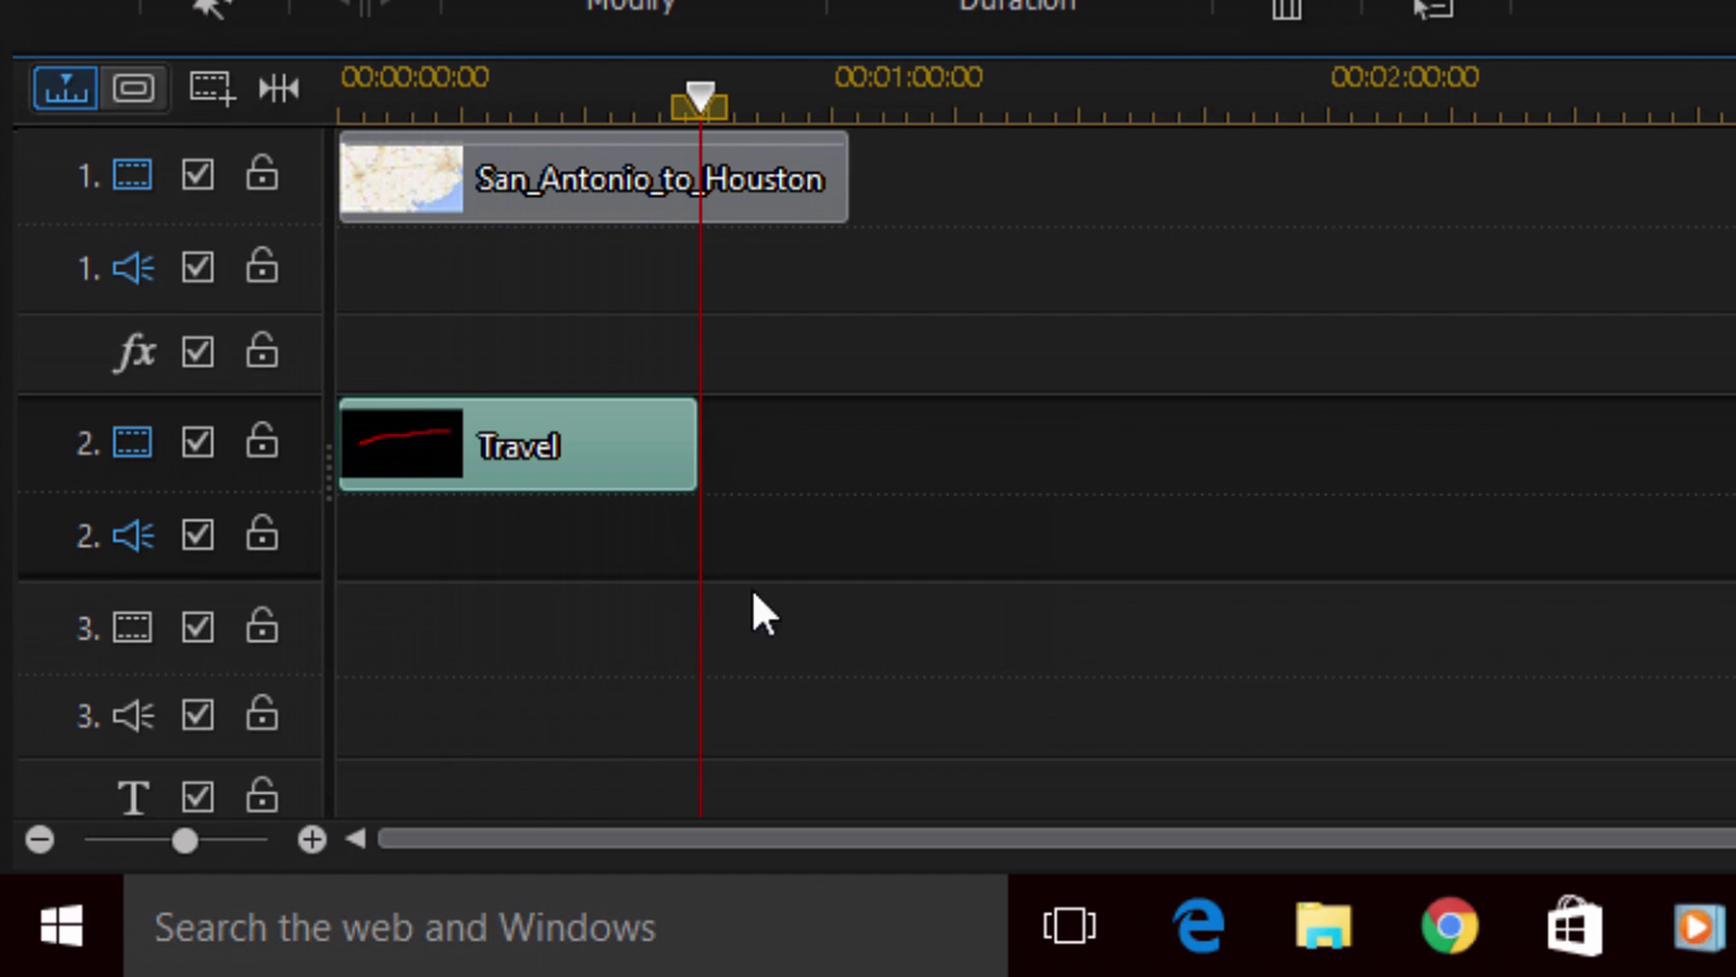
{"action": "mouse_move", "coordinate": [685, 154]}
{"action": "left_click_drag", "start_coordinate": [702, 99], "coordinate": [588, 107]}
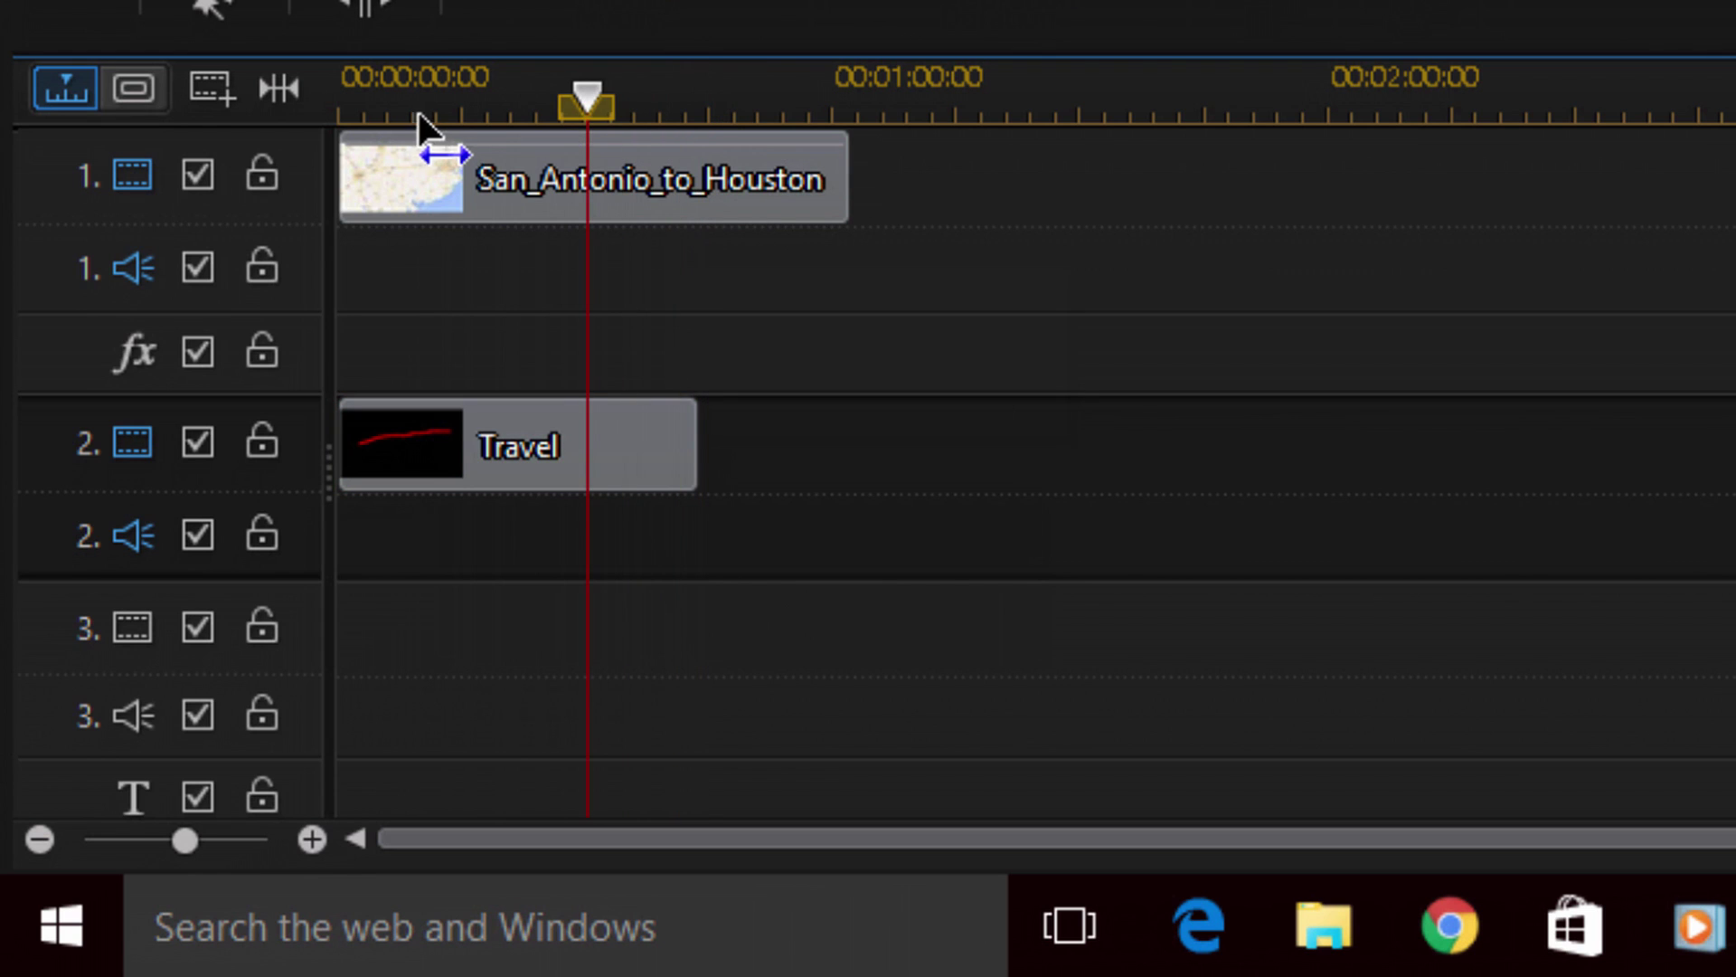
{"action": "left_click", "coordinate": [573, 473]}
{"action": "mouse_move", "coordinate": [709, 464]}
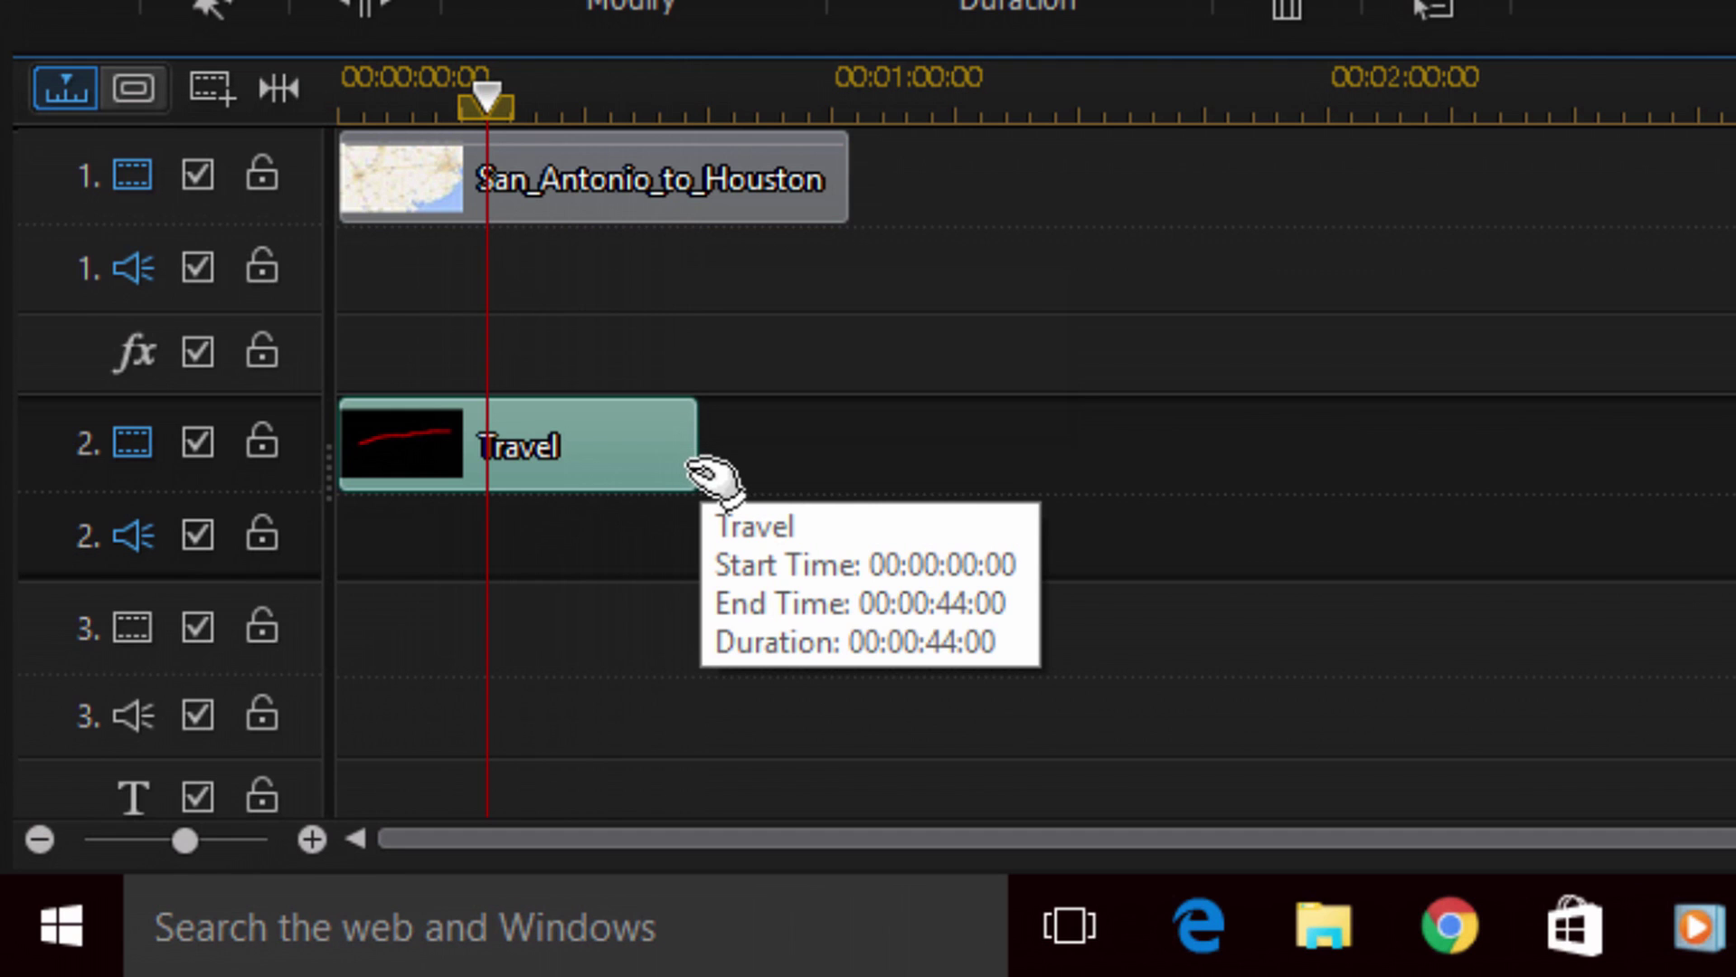
{"action": "left_click_drag", "start_coordinate": [689, 465], "coordinate": [387, 489]}
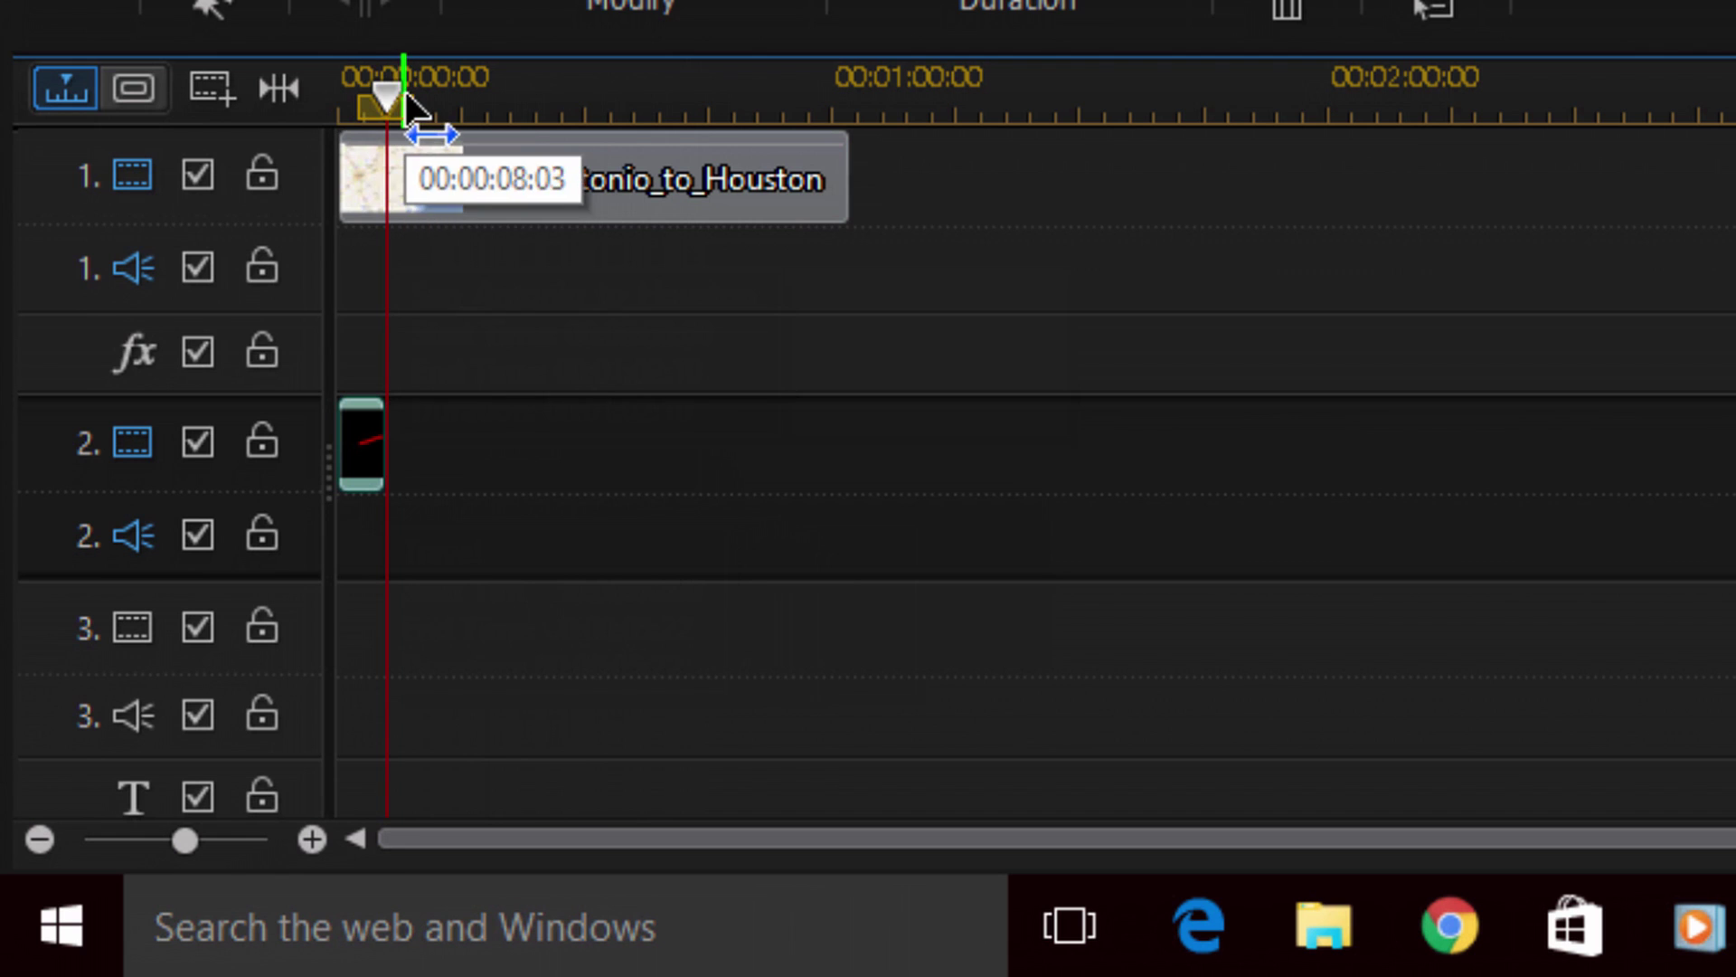
{"action": "left_click", "coordinate": [342, 100]}
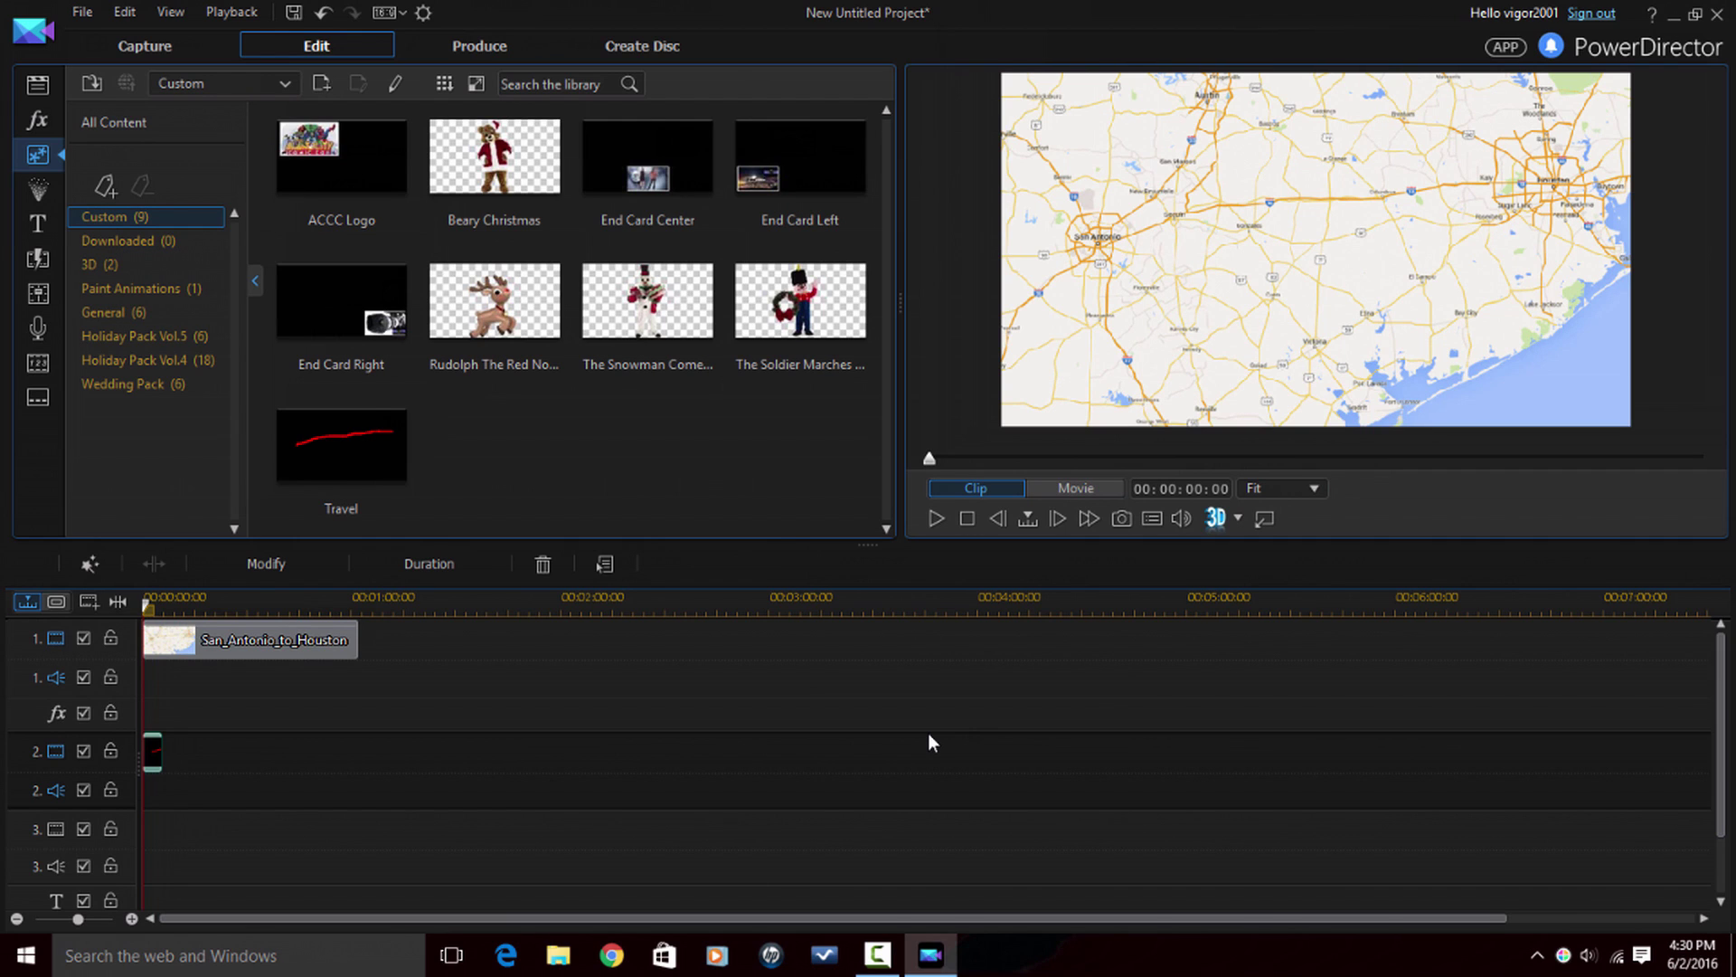
{"action": "left_click", "coordinate": [936, 520]}
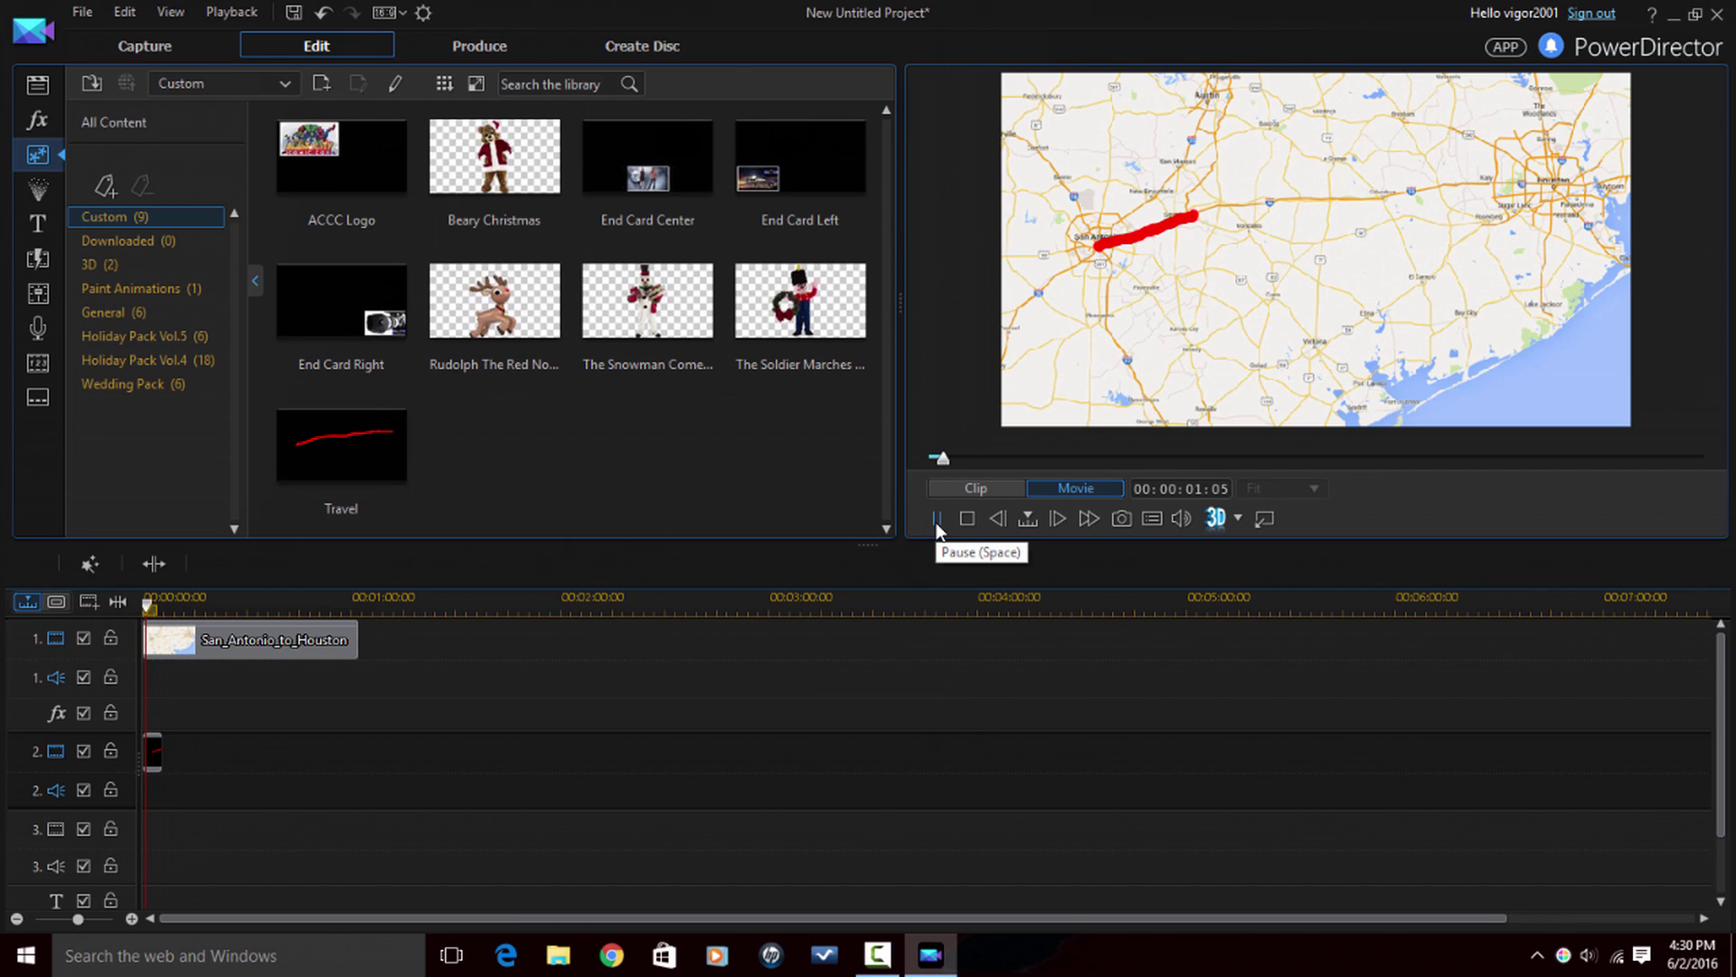
{"action": "left_click", "coordinate": [936, 521]}
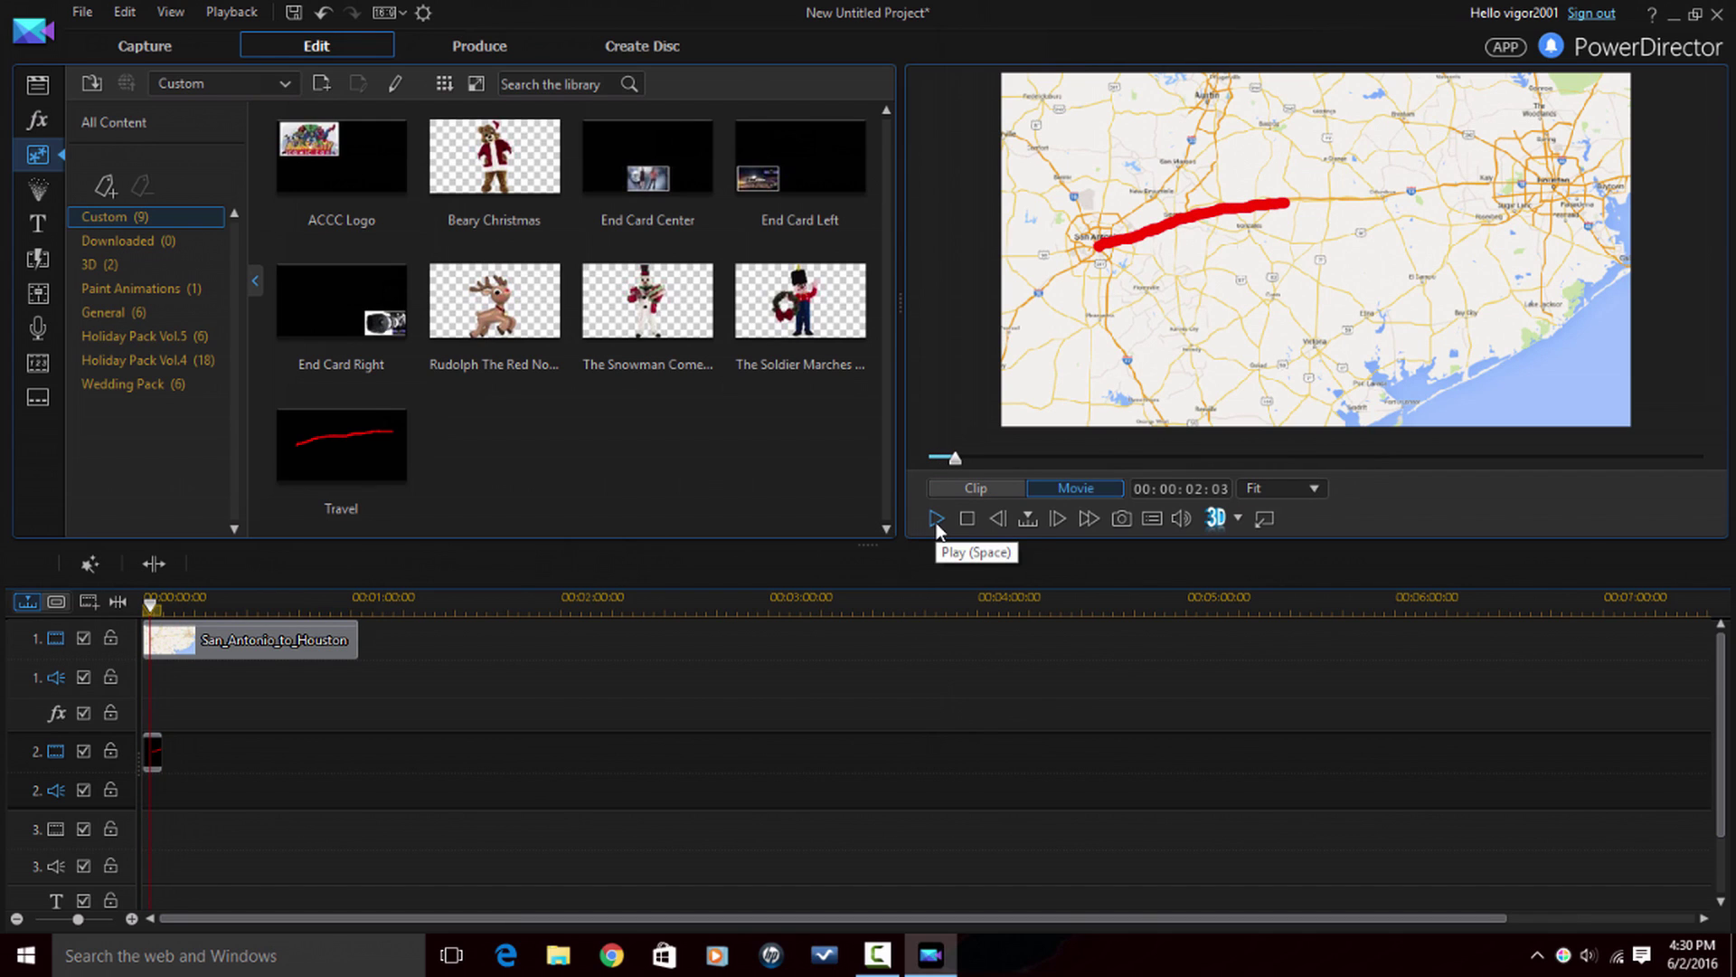